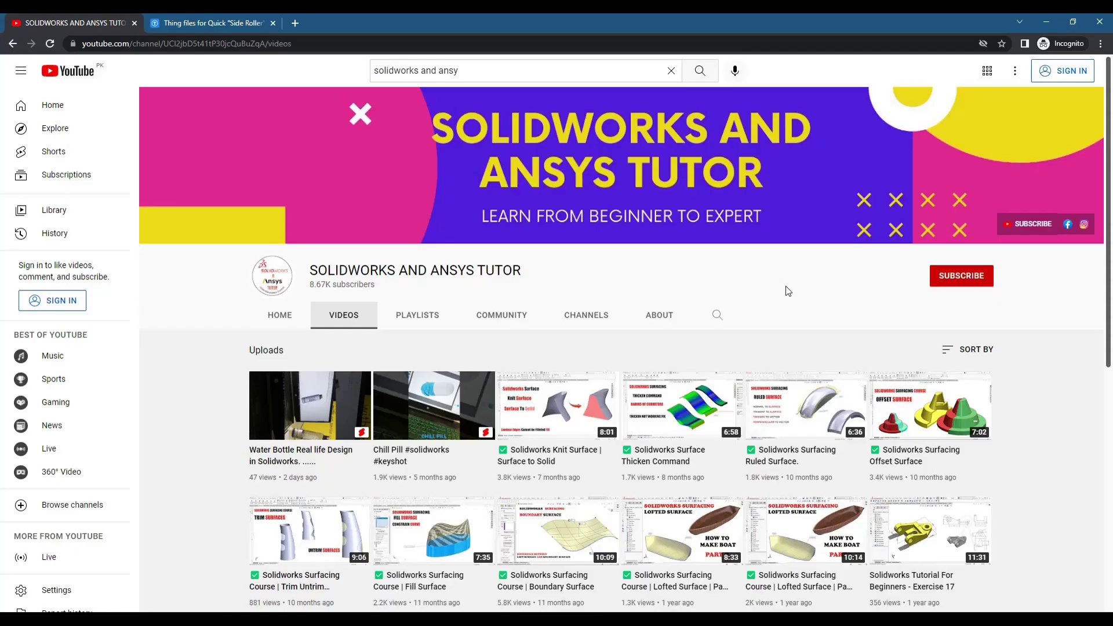
# Switch to the Thingiverse page of the Quick "Side Roller" Compliant Wheel Mount and view the two-lug mount's image.
pyautogui.scroll(-4, 786, 284)
pyautogui.moveTo(1111, 270)
pyautogui.mouseDown()
pyautogui.moveTo(1111, 544)
pyautogui.moveTo(1100, 283)
pyautogui.mouseUp()
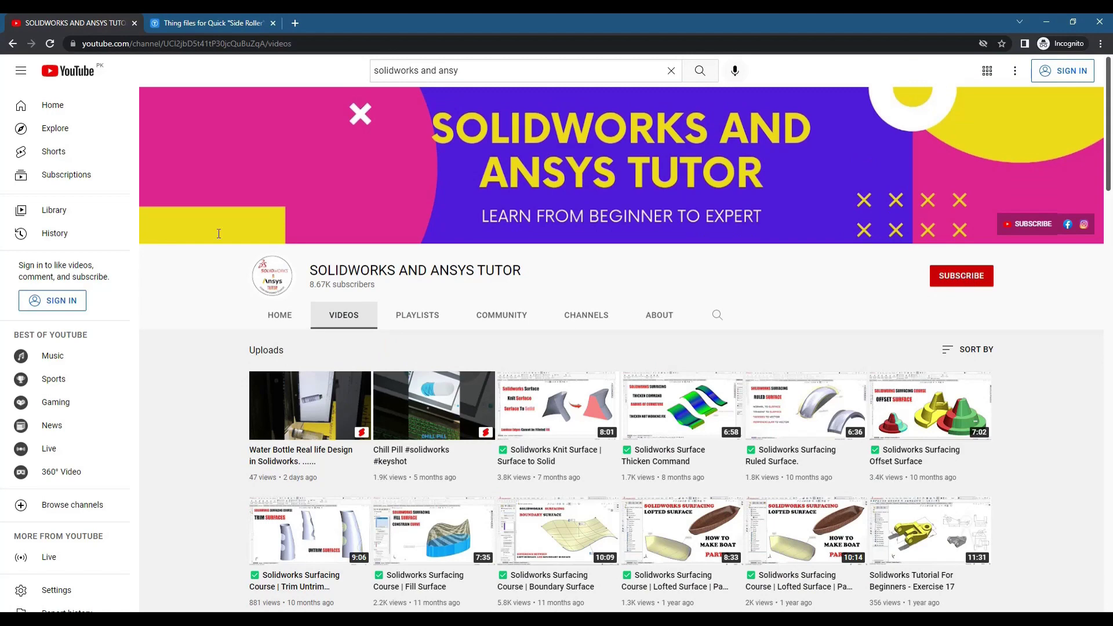
pyautogui.click(199, 22)
pyautogui.scroll(6, 383, 360)
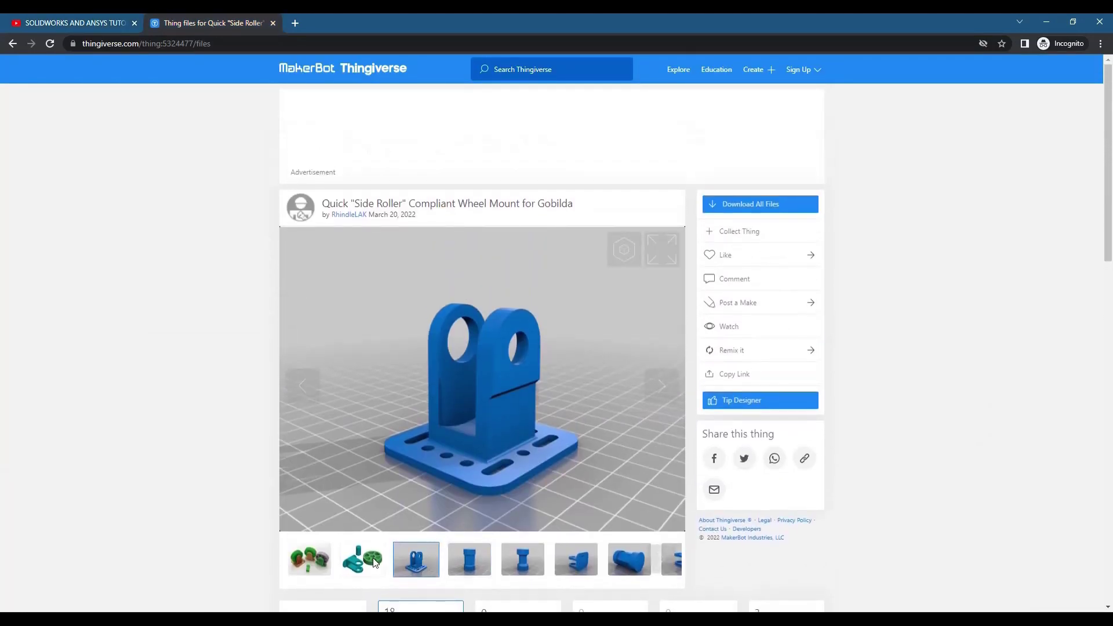
pyautogui.click(416, 566)
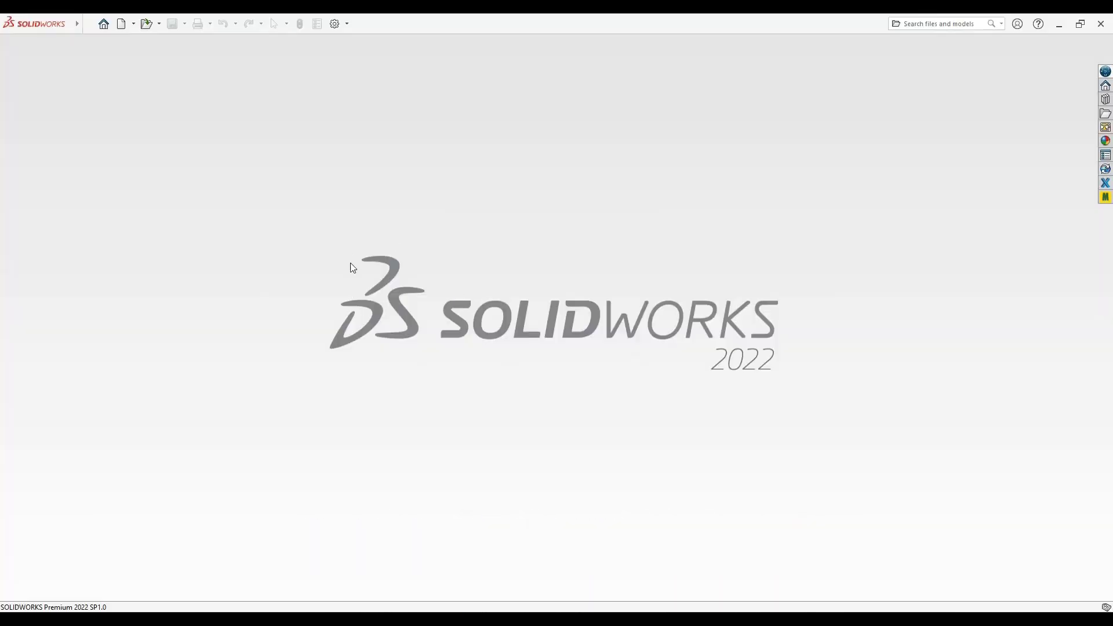
# Return to the Thingiverse page and examine its thing files, in particular FlexSideWheelMount_LK-v01.STL.
pyautogui.click(1062, 26)
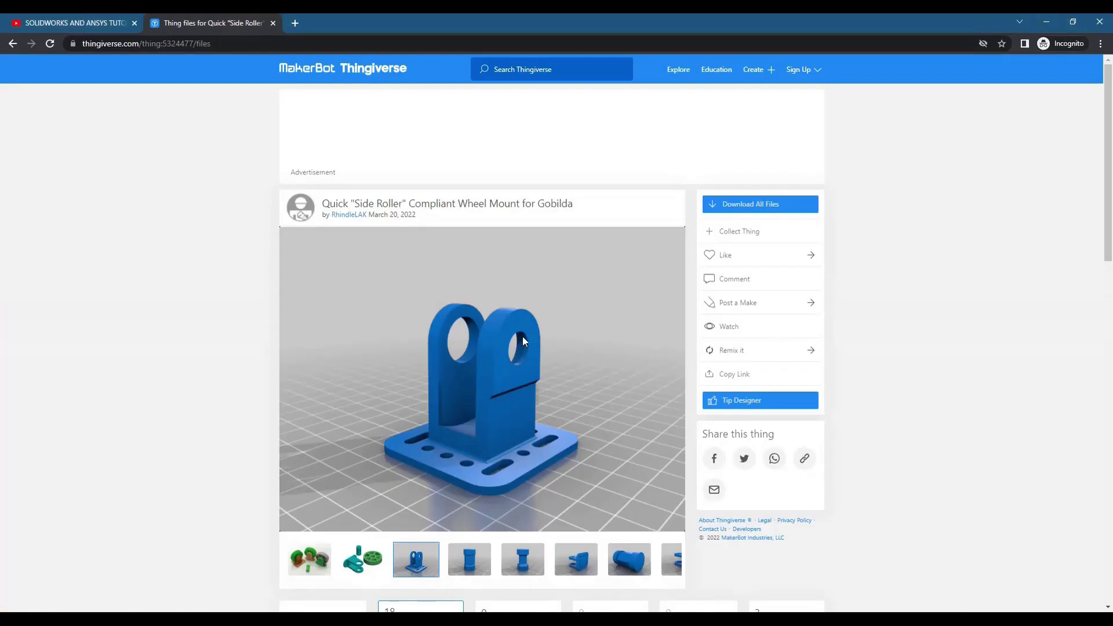
pyautogui.scroll(-1, 1090, 151)
pyautogui.moveTo(1112, 139); pyautogui.dragTo(1109, 130)
pyautogui.scroll(-7, 329, 323)
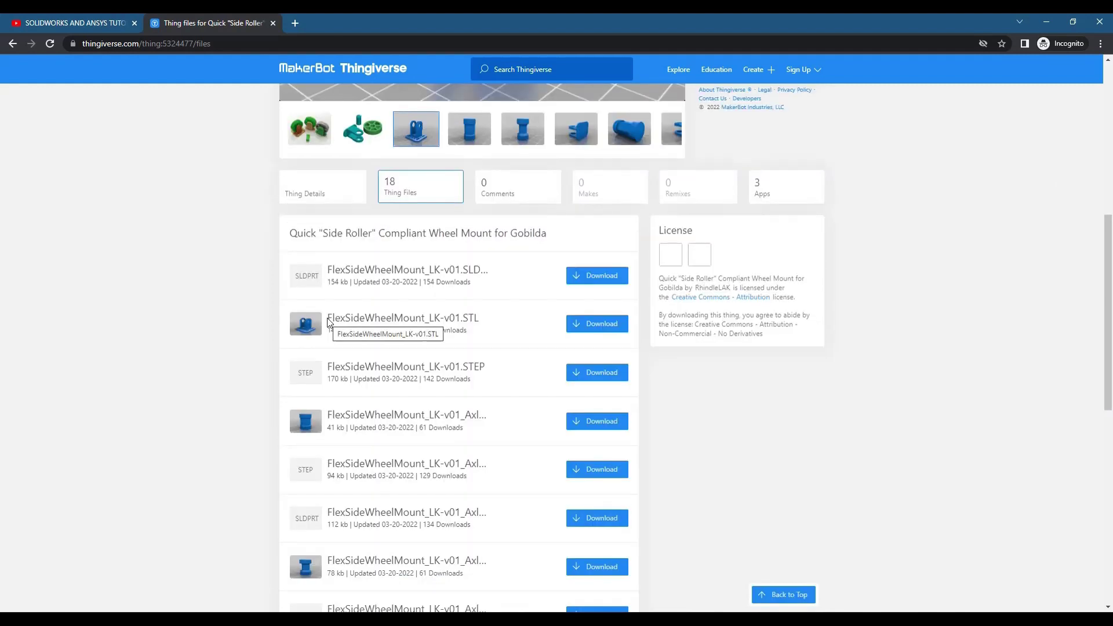
pyautogui.moveTo(329, 318); pyautogui.dragTo(522, 321)
pyautogui.scroll(7, 505, 354)
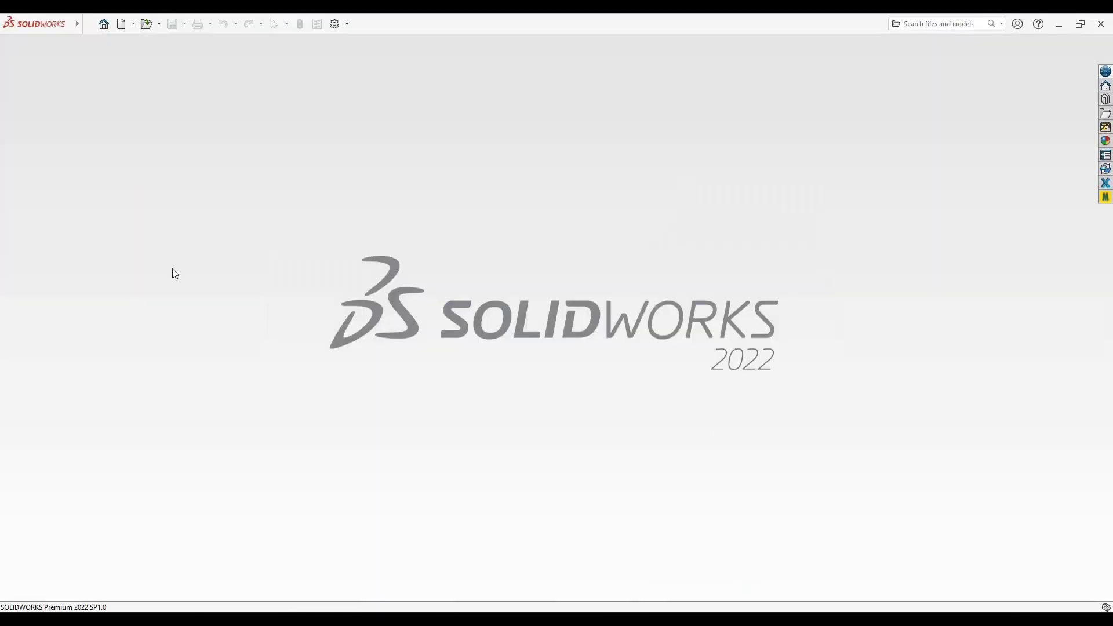
# Choose the mount file 1 (2) from Downloads for opening in SOLIDWORKS and bring up its import options.
pyautogui.click(88, 24)
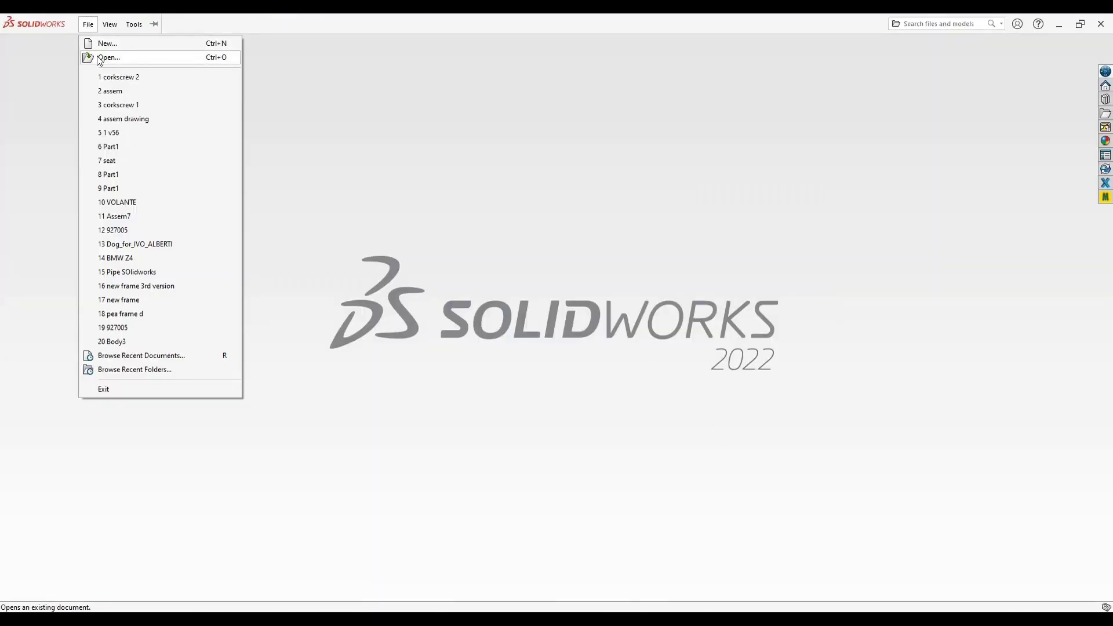
pyautogui.click(528, 111)
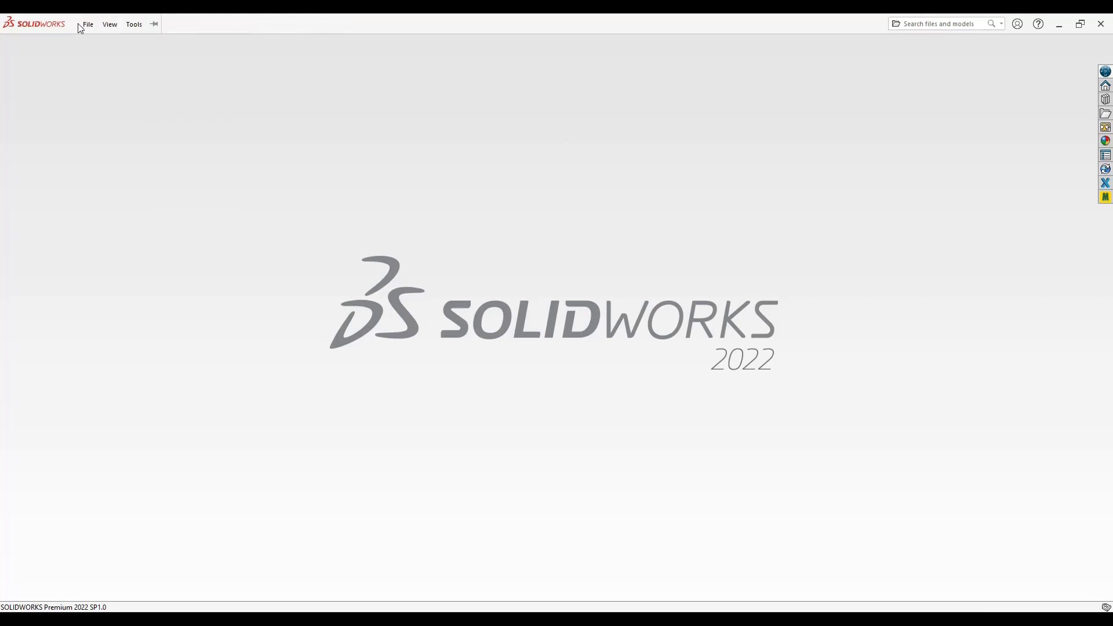
pyautogui.click(86, 25)
pyautogui.click(95, 54)
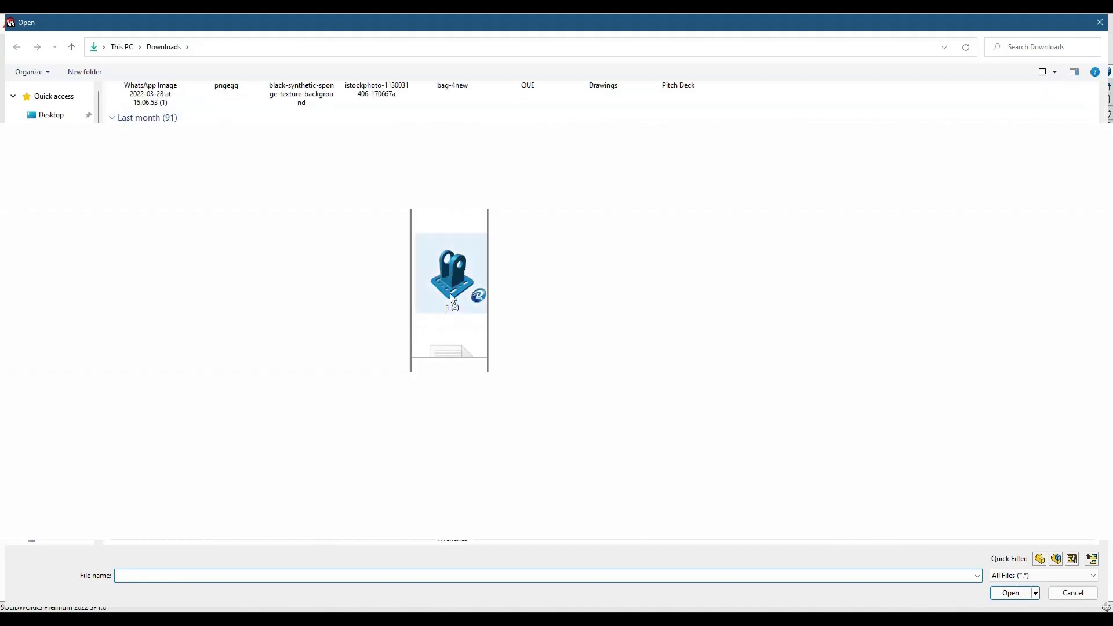
pyautogui.click(458, 273)
pyautogui.click(153, 546)
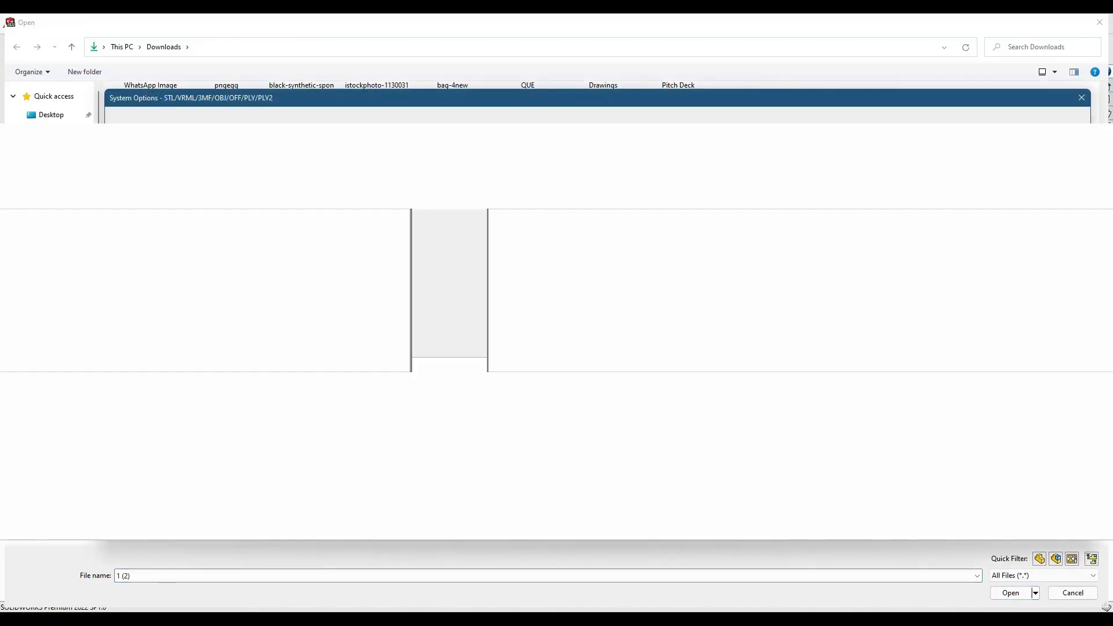
pyautogui.moveTo(337, 100); pyautogui.dragTo(366, 349)
pyautogui.moveTo(484, 346); pyautogui.dragTo(485, 99)
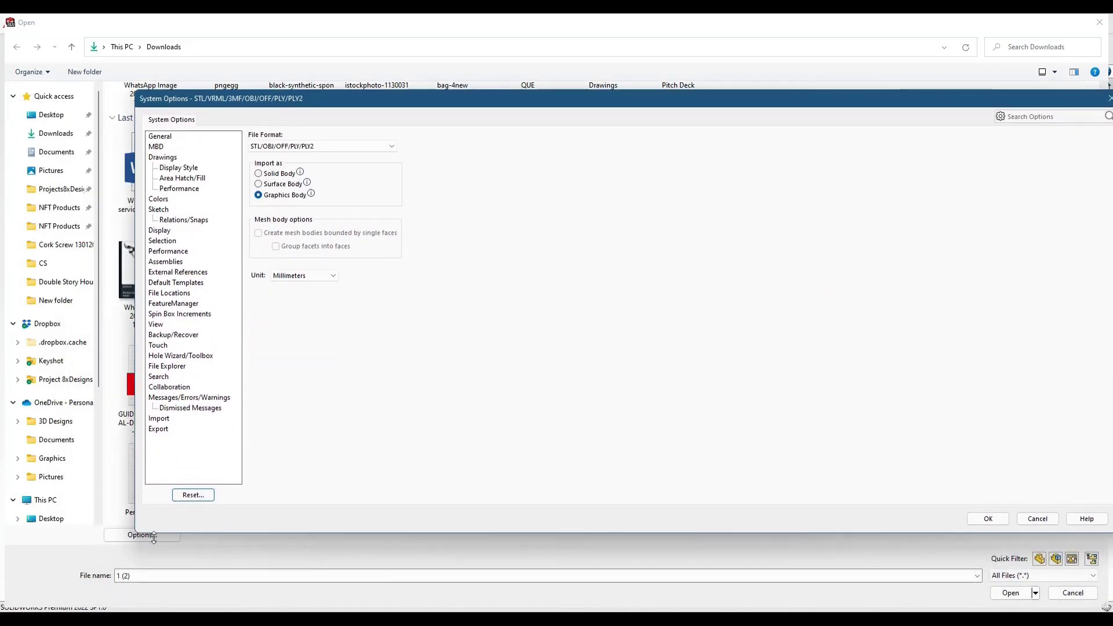
pyautogui.moveTo(270, 102); pyautogui.dragTo(238, 94)
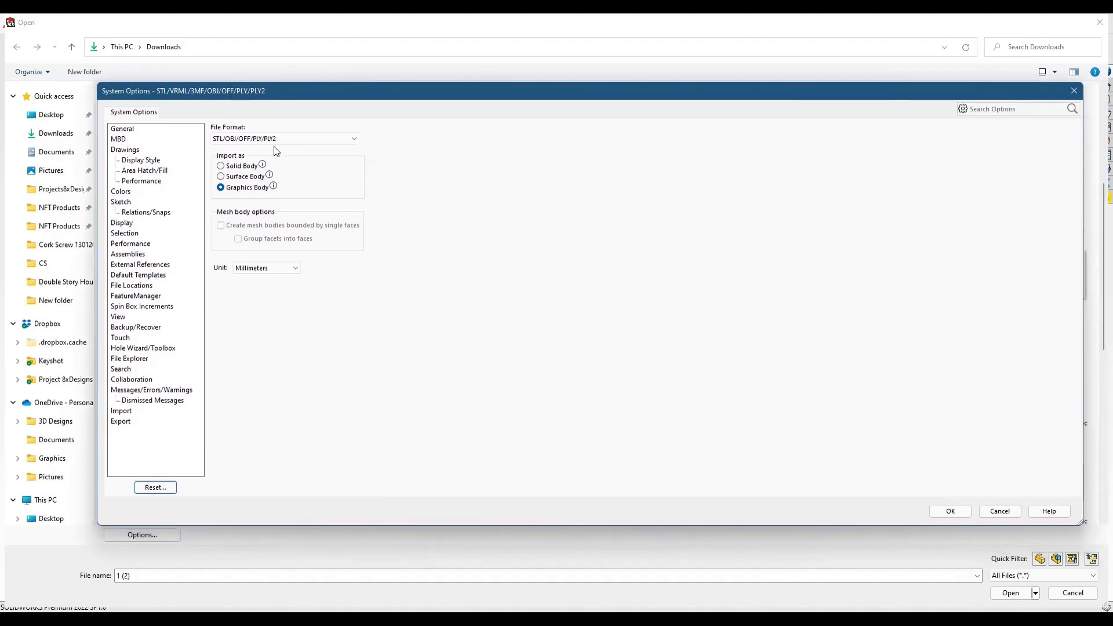
# Try the Surface Body and Solid Body import types and read their descriptions.
pyautogui.moveTo(245, 193)
pyautogui.click(253, 177)
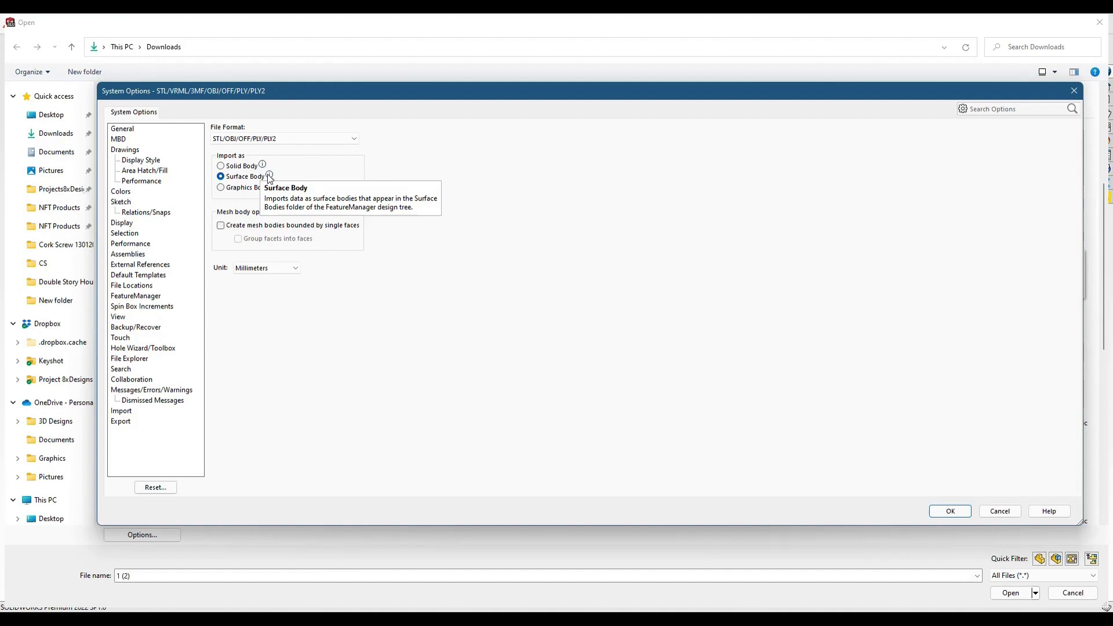
pyautogui.click(225, 169)
pyautogui.moveTo(263, 166)
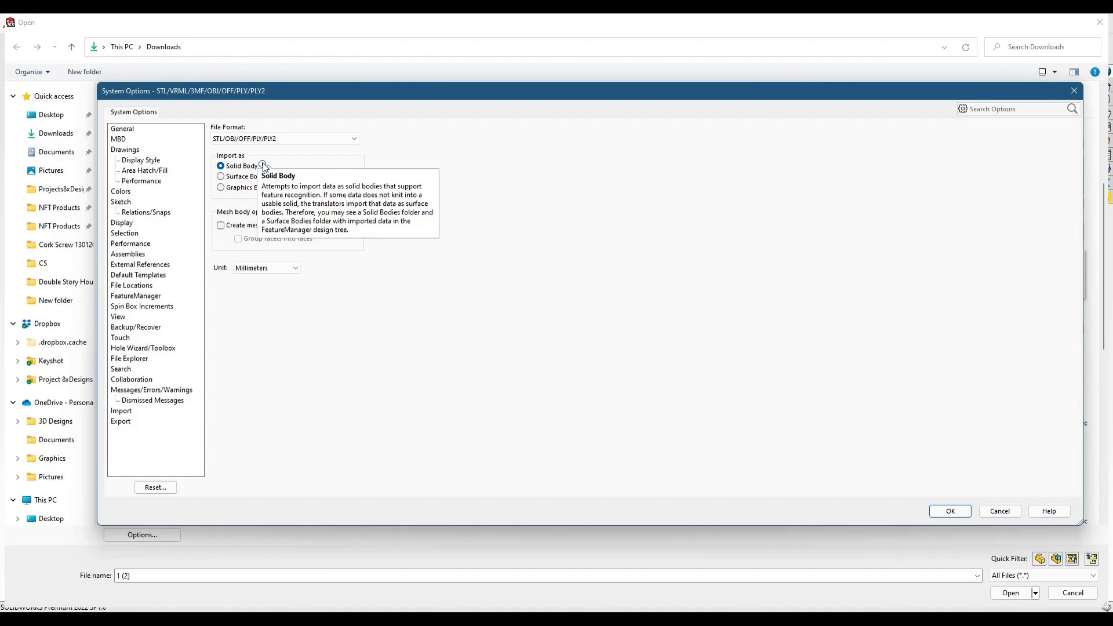
pyautogui.moveTo(306, 88)
pyautogui.mouseDown()
pyautogui.moveTo(235, 94)
pyautogui.moveTo(362, 107)
pyautogui.moveTo(320, 113)
pyautogui.moveTo(328, 122)
pyautogui.moveTo(309, 106)
pyautogui.mouseUp()
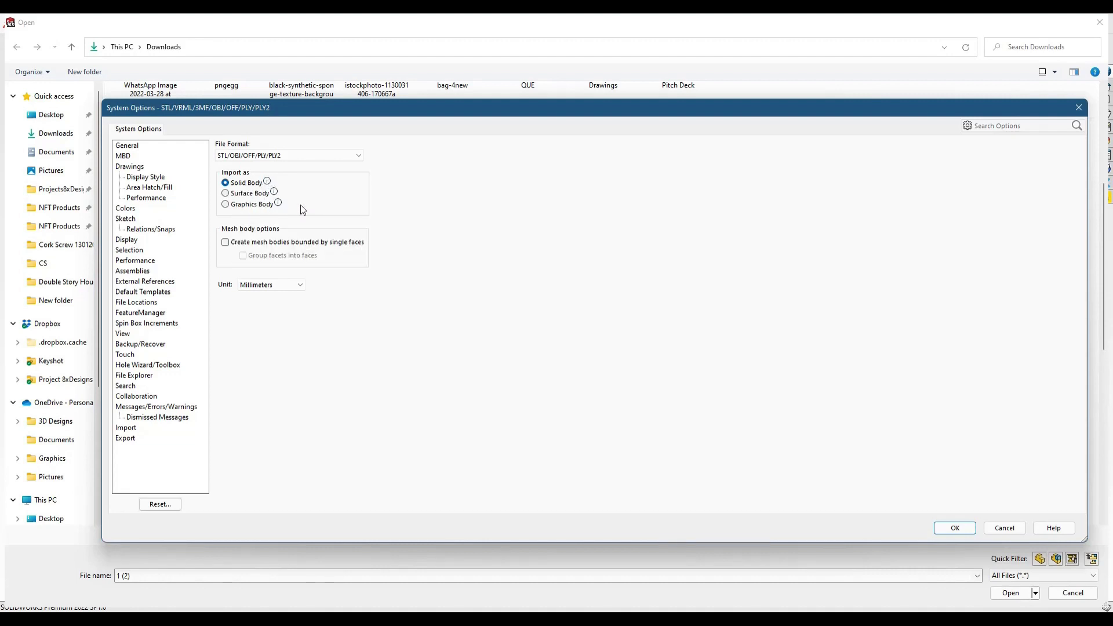
# Set the import type to Graphics Body and open the mount file.
pyautogui.click(229, 206)
pyautogui.moveTo(282, 108)
pyautogui.mouseDown()
pyautogui.moveTo(212, 92)
pyautogui.moveTo(302, 117)
pyautogui.mouseUp()
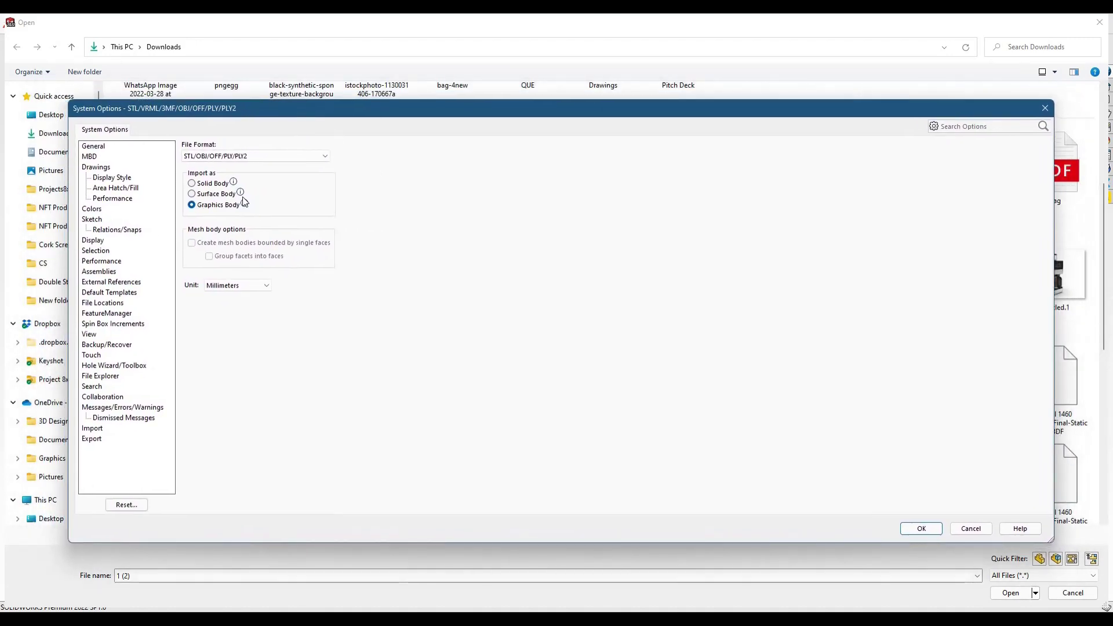
pyautogui.click(921, 529)
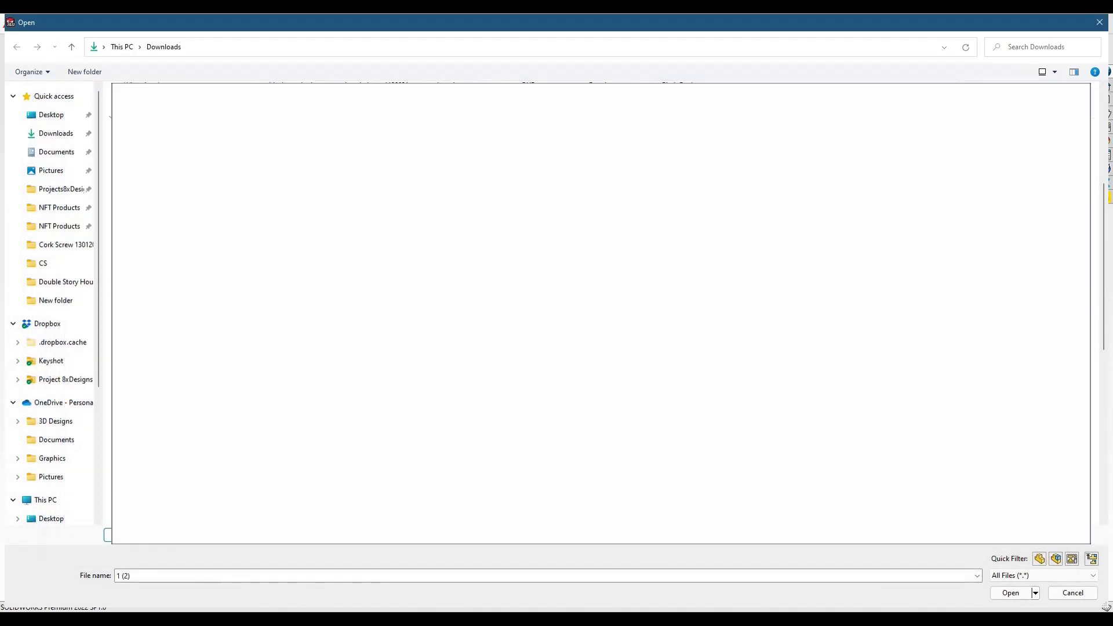
pyautogui.click(1007, 593)
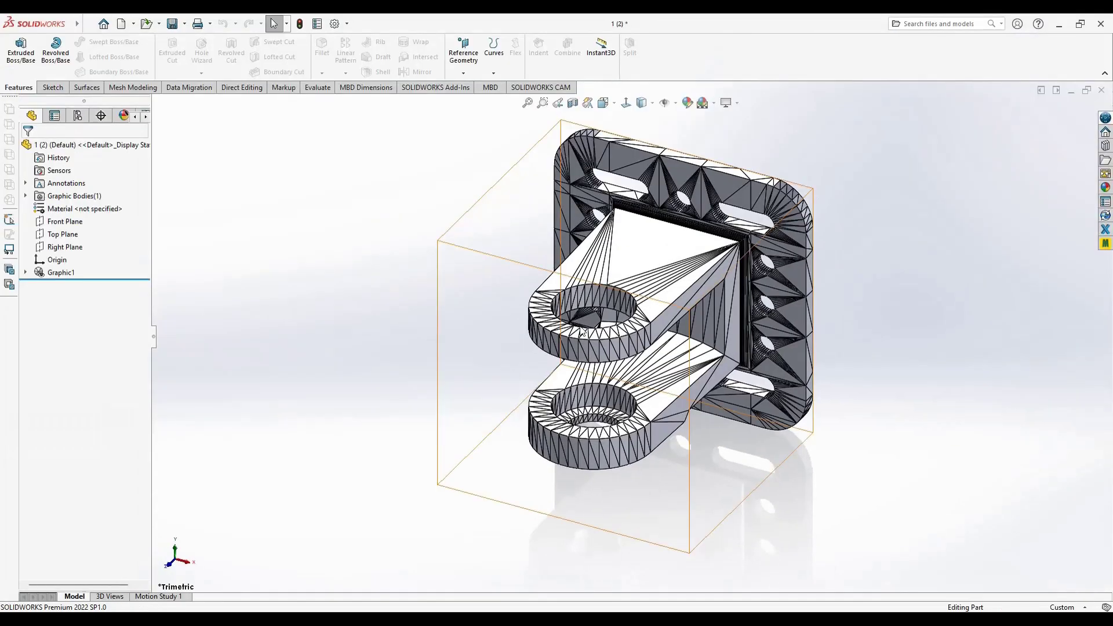
# Apply the Plain White scene to the imported mount, with the model standing upright on its base plate.
pyautogui.moveTo(582, 332); pyautogui.dragTo(681, 185, button='middle')
pyautogui.scroll(1, 632, 345)
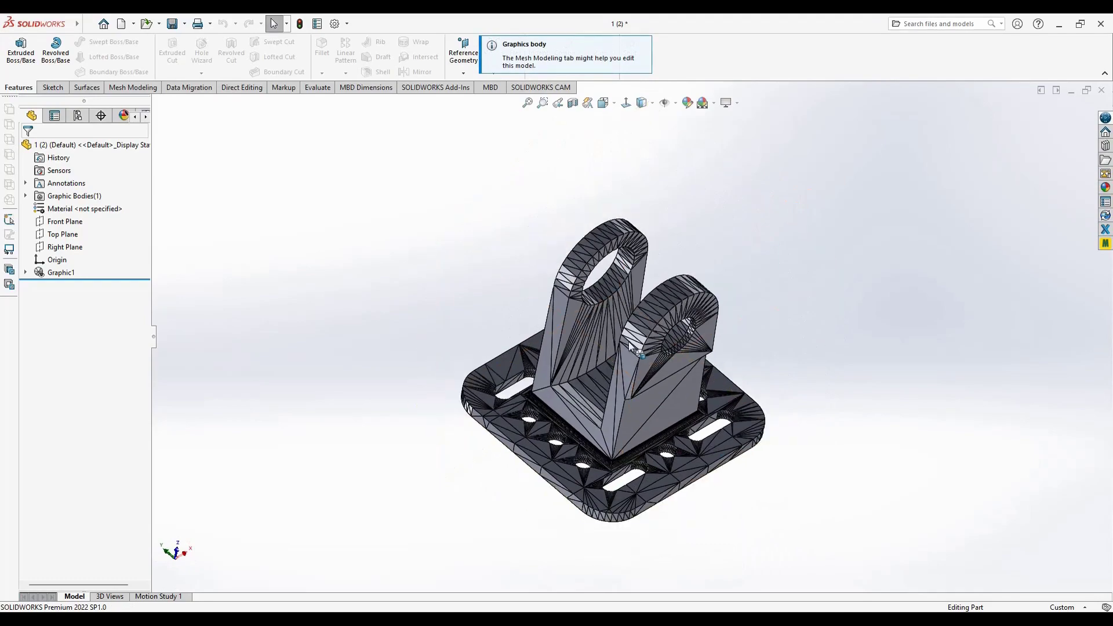
pyautogui.scroll(-3, 630, 351)
pyautogui.moveTo(630, 374); pyautogui.dragTo(625, 349, button='middle')
pyautogui.click(713, 103)
pyautogui.click(722, 132)
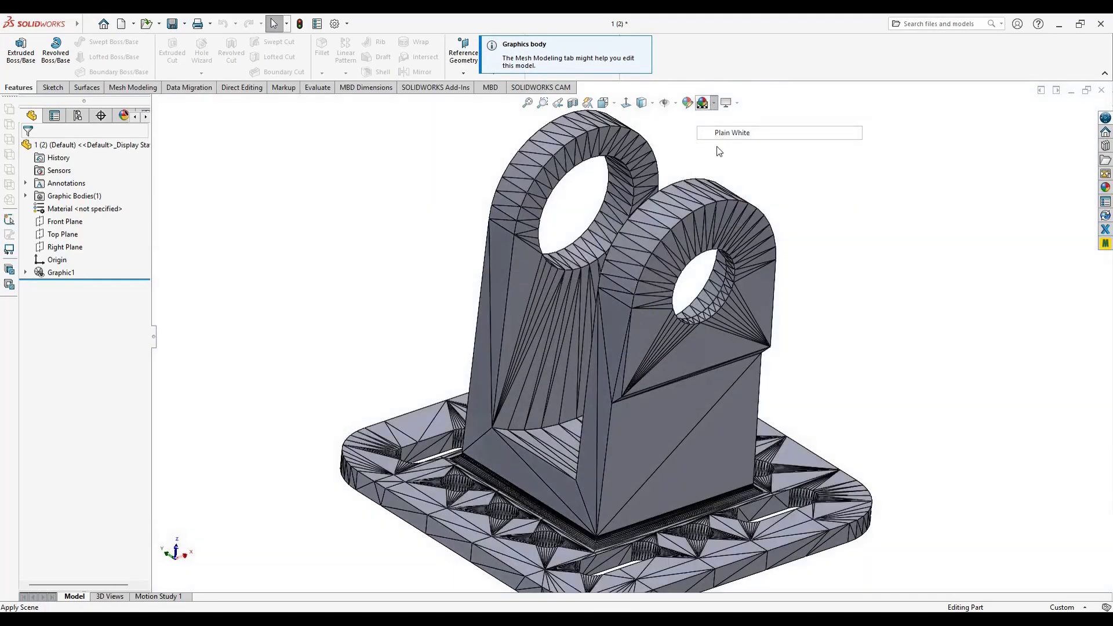
pyautogui.scroll(3, 649, 390)
pyautogui.moveTo(645, 391)
pyautogui.mouseDown(button='middle')
pyautogui.moveTo(684, 353)
pyautogui.moveTo(635, 395)
pyautogui.mouseUp(button='middle')
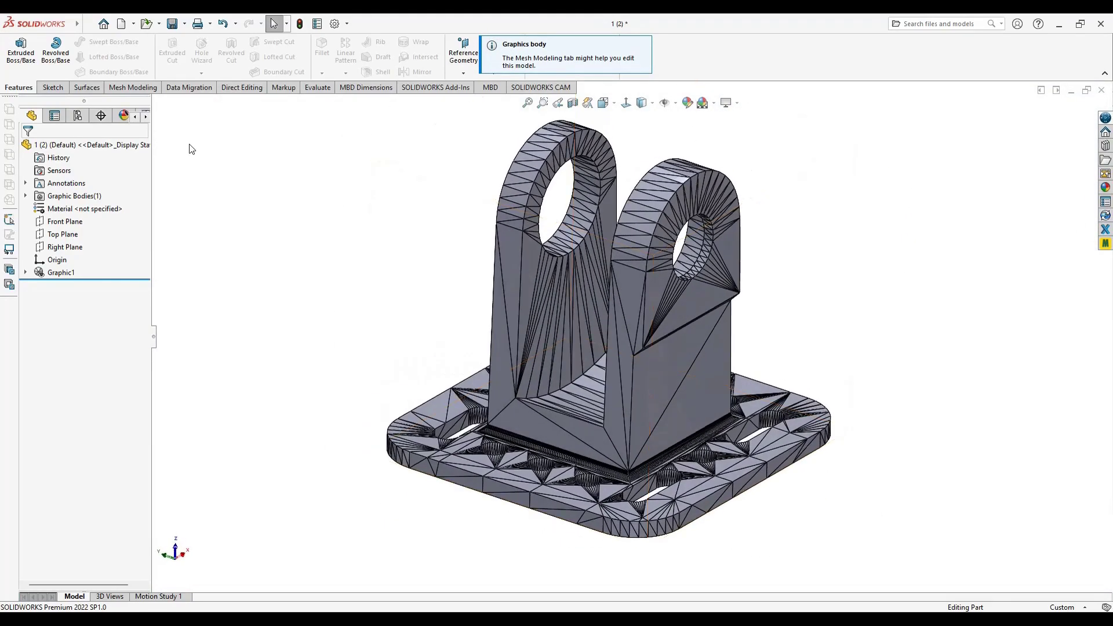
# Turn the Mesh Modeling command set off in the CommandManager and back on.
pyautogui.click(142, 91)
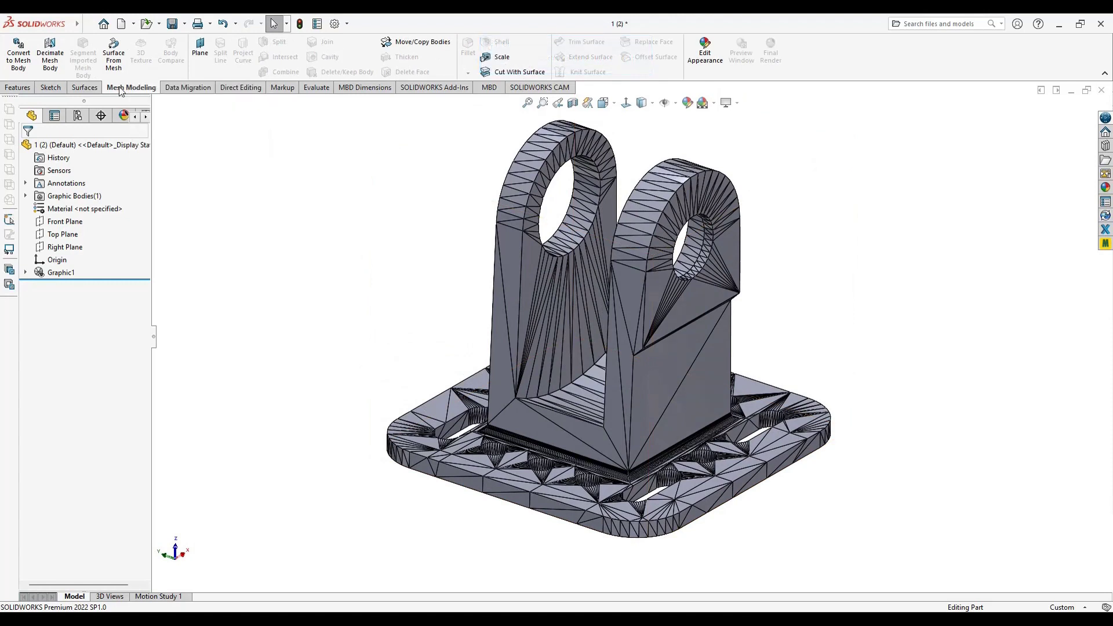
pyautogui.rightClick(112, 96)
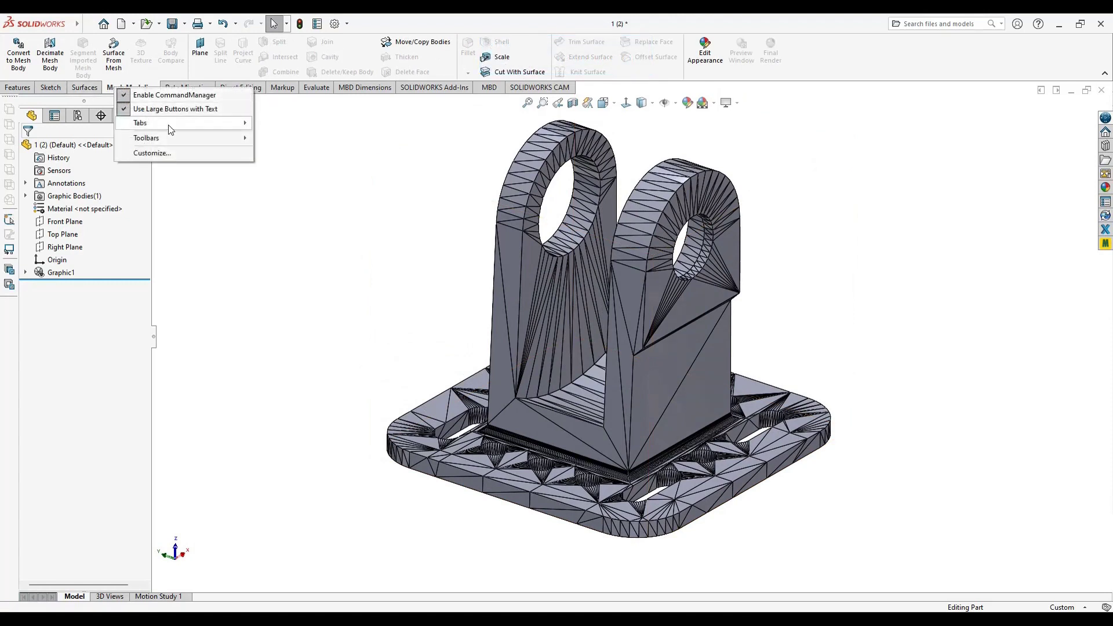
pyautogui.moveTo(173, 125)
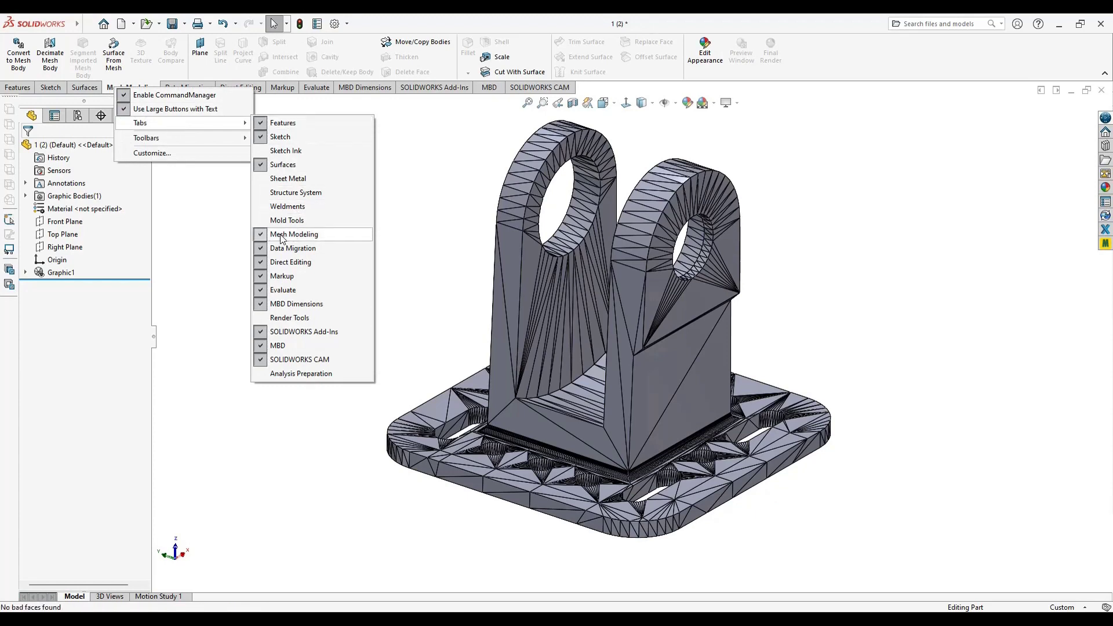
pyautogui.click(273, 235)
pyautogui.rightClick(139, 91)
pyautogui.moveTo(198, 127)
pyautogui.click(318, 236)
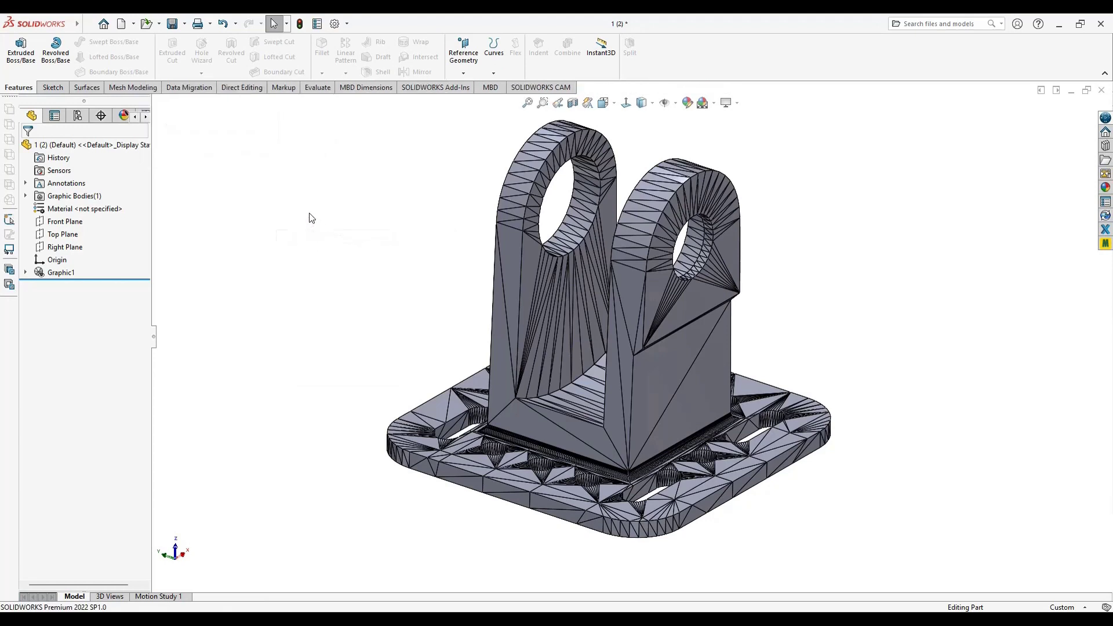
# Convert the mount's graphics body to a mesh body with Group facets into faces turned off.
pyautogui.click(148, 92)
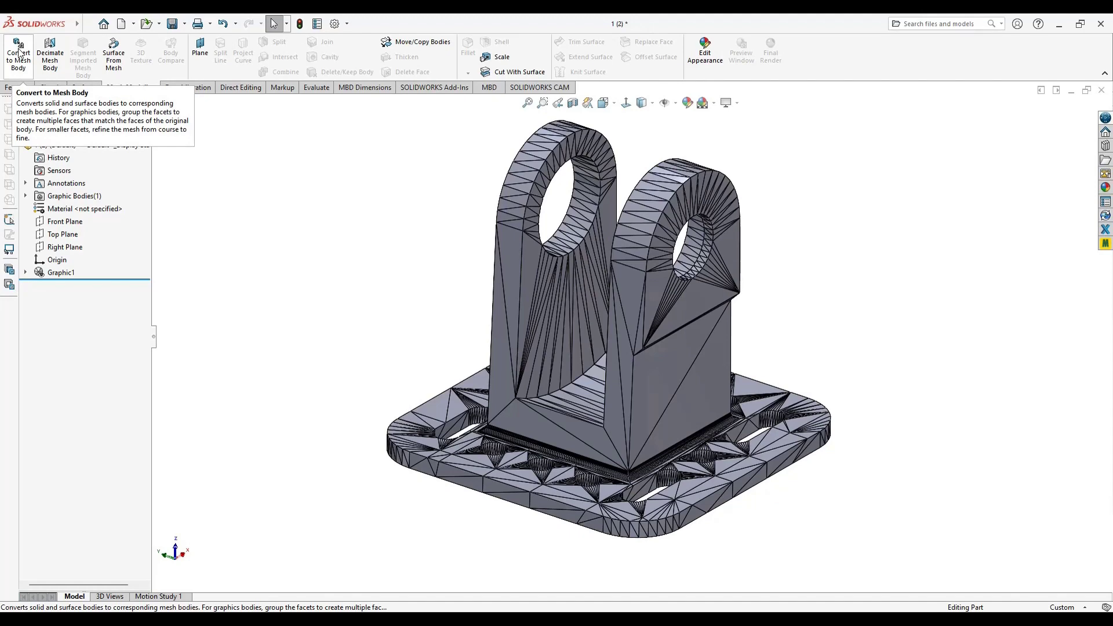
pyautogui.click(707, 311)
pyautogui.moveTo(707, 312); pyautogui.dragTo(630, 284, button='middle')
pyautogui.click(19, 54)
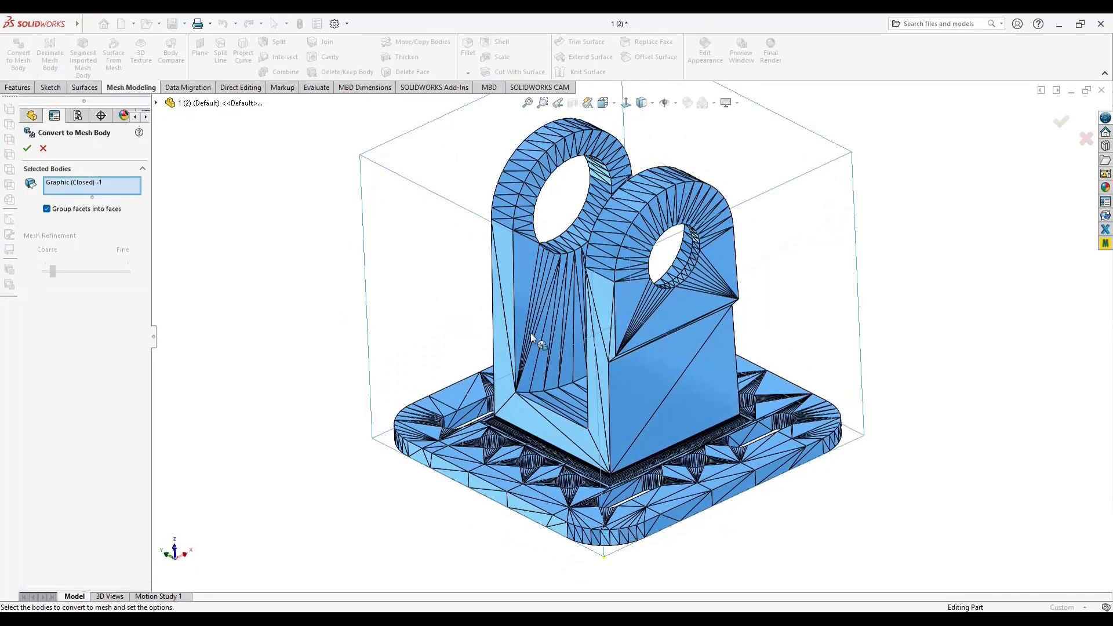
pyautogui.moveTo(531, 337); pyautogui.dragTo(570, 346, button='middle')
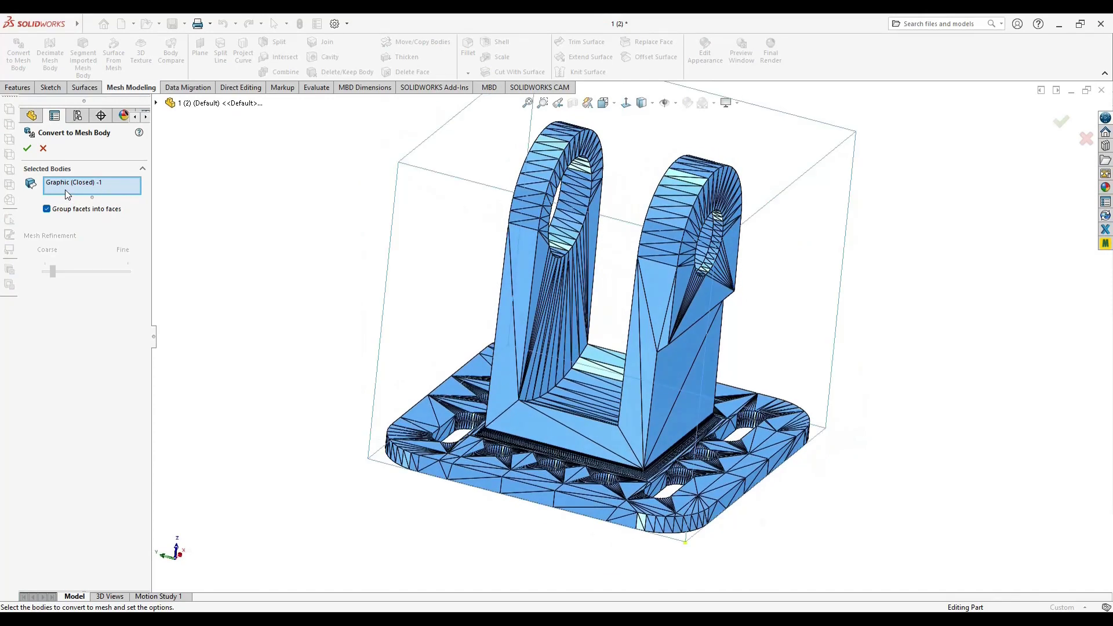
pyautogui.moveTo(551, 317); pyautogui.dragTo(531, 320, button='middle')
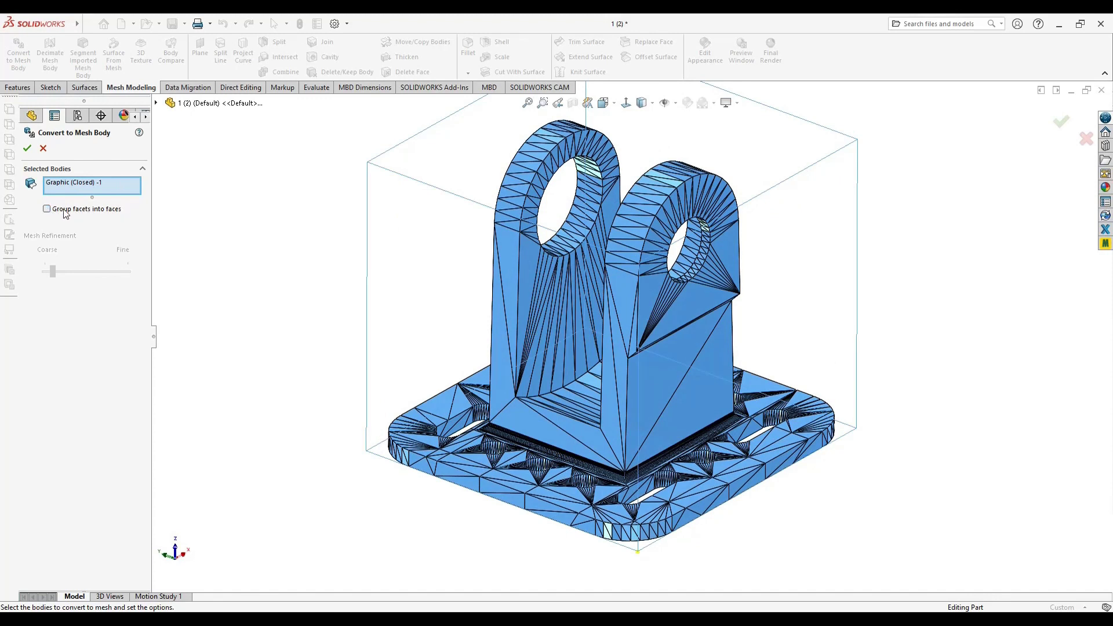
pyautogui.click(27, 147)
# Examine the converted mesh body from several sides and select it to check how its facets are grouped.
pyautogui.moveTo(581, 409); pyautogui.dragTo(677, 494, button='middle')
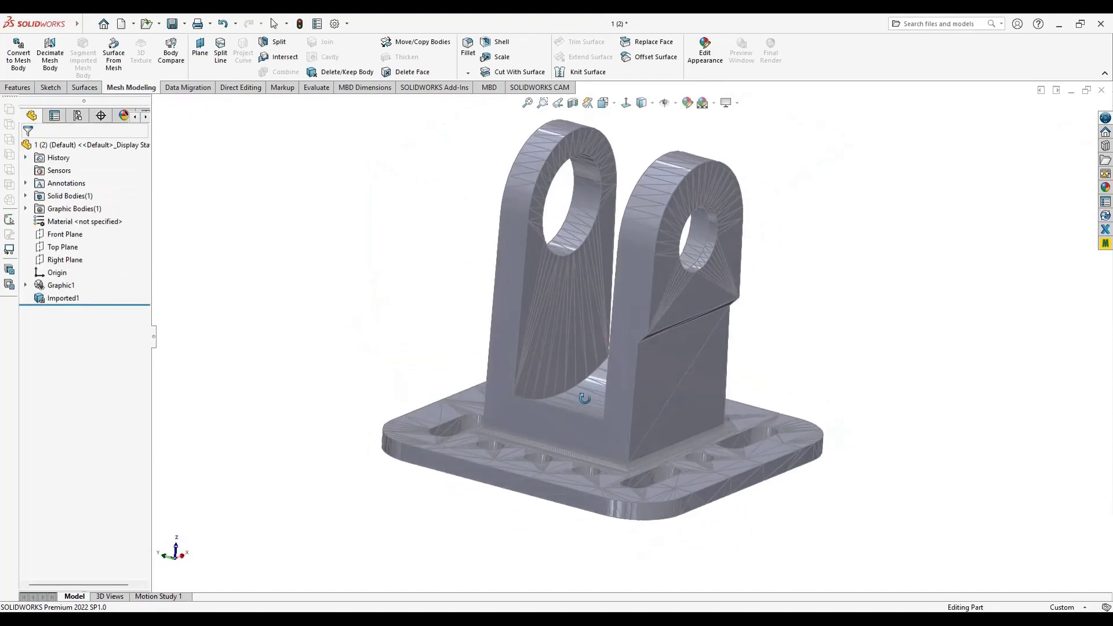
pyautogui.moveTo(583, 402); pyautogui.dragTo(586, 408, button='middle')
pyautogui.click(668, 385)
pyautogui.moveTo(669, 385); pyautogui.dragTo(641, 437, button='middle')
pyautogui.scroll(-5, 630, 451)
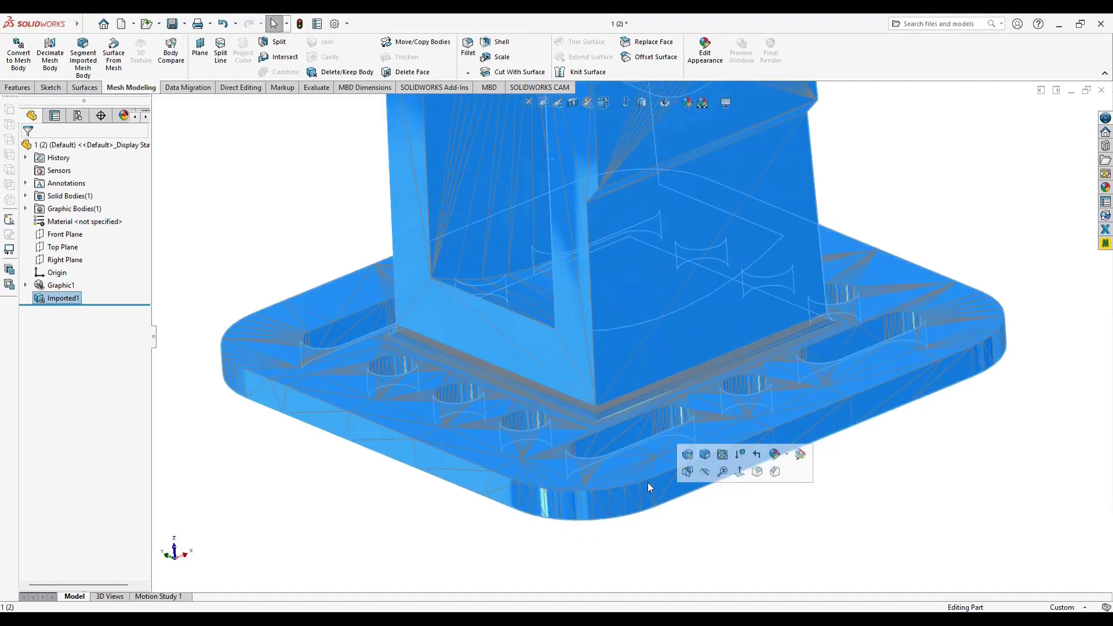
pyautogui.moveTo(592, 342); pyautogui.dragTo(437, 453, button='middle')
pyautogui.scroll(4, 499, 353)
pyautogui.scroll(-2, 564, 230)
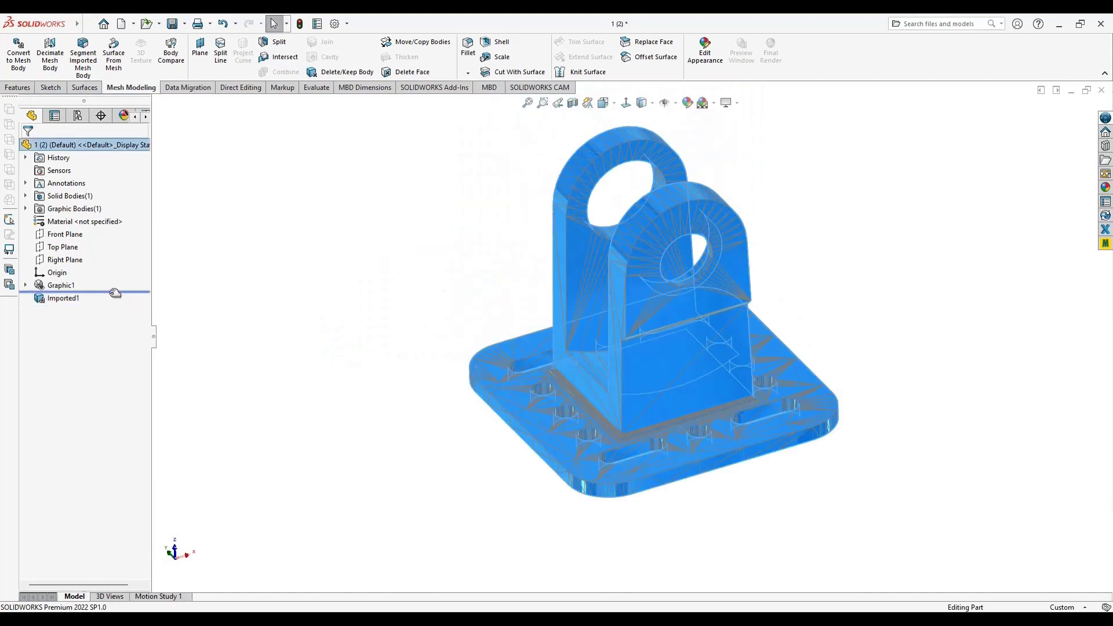
# Roll the model back to before the converted mesh body and show the hidden graphics body.
pyautogui.moveTo(115, 293); pyautogui.dragTo(114, 292)
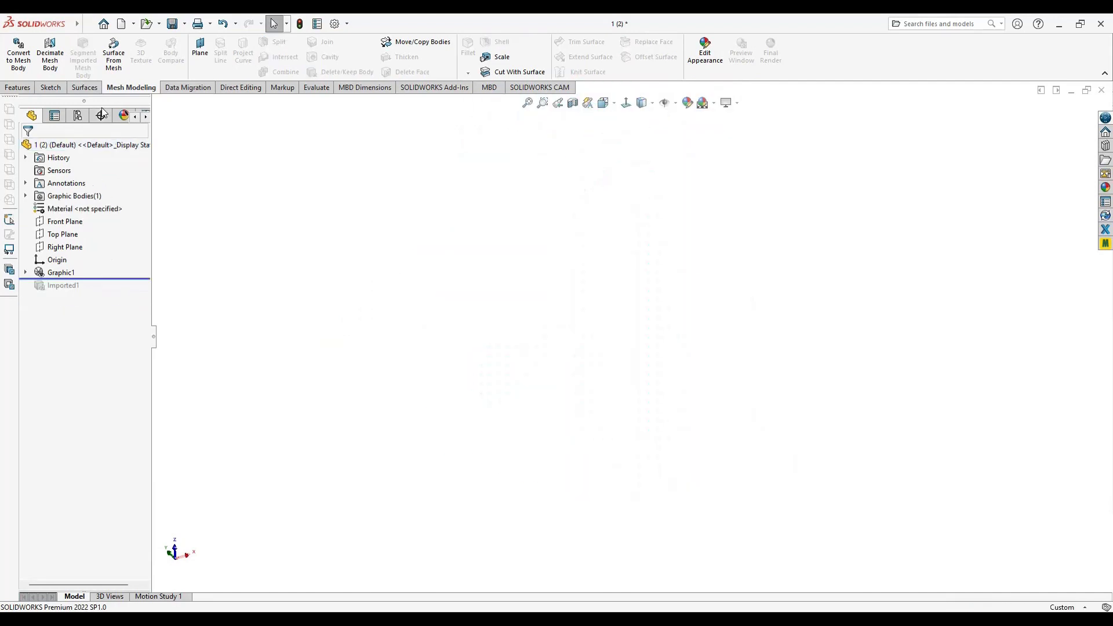
pyautogui.click(25, 196)
pyautogui.click(76, 208)
pyautogui.rightClick(75, 207)
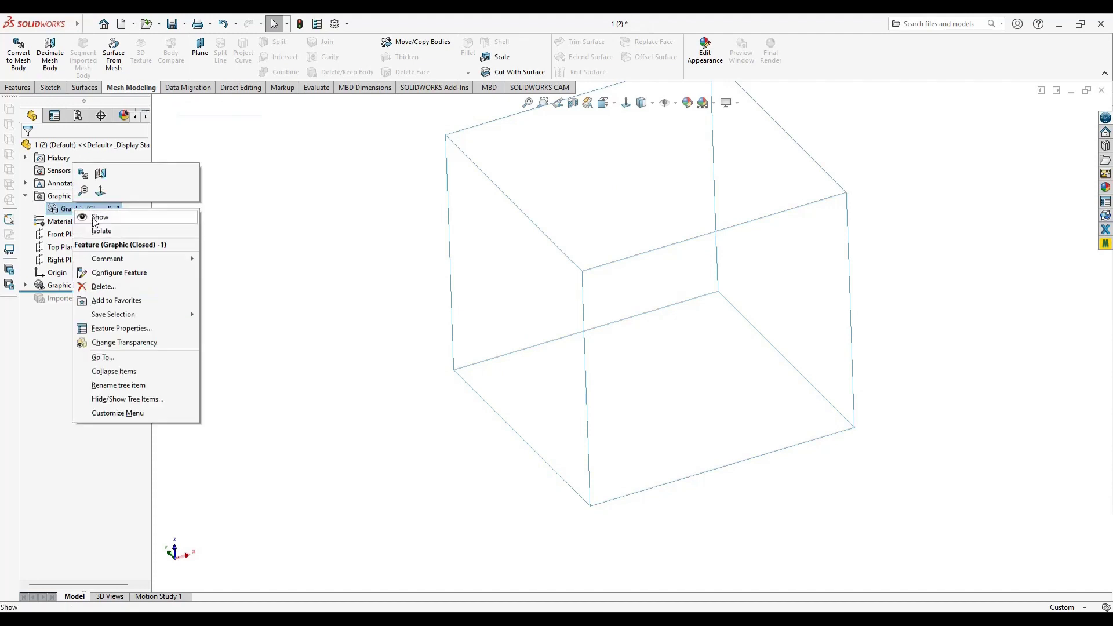
pyautogui.click(95, 219)
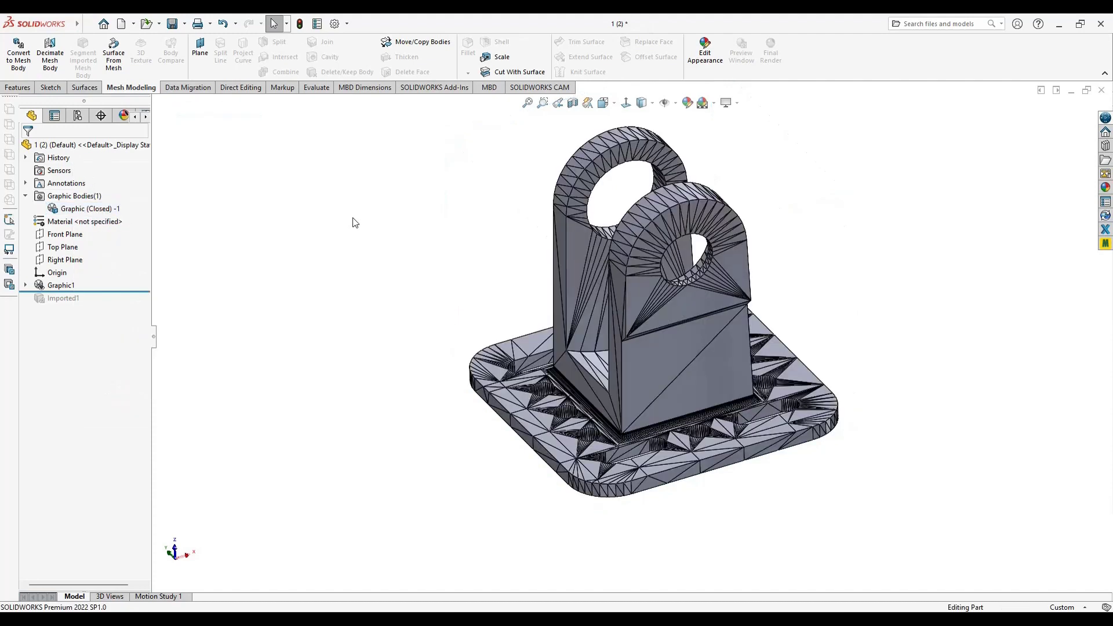
# Convert the mount's graphics body to a mesh body again.
pyautogui.click(33, 58)
pyautogui.click(609, 345)
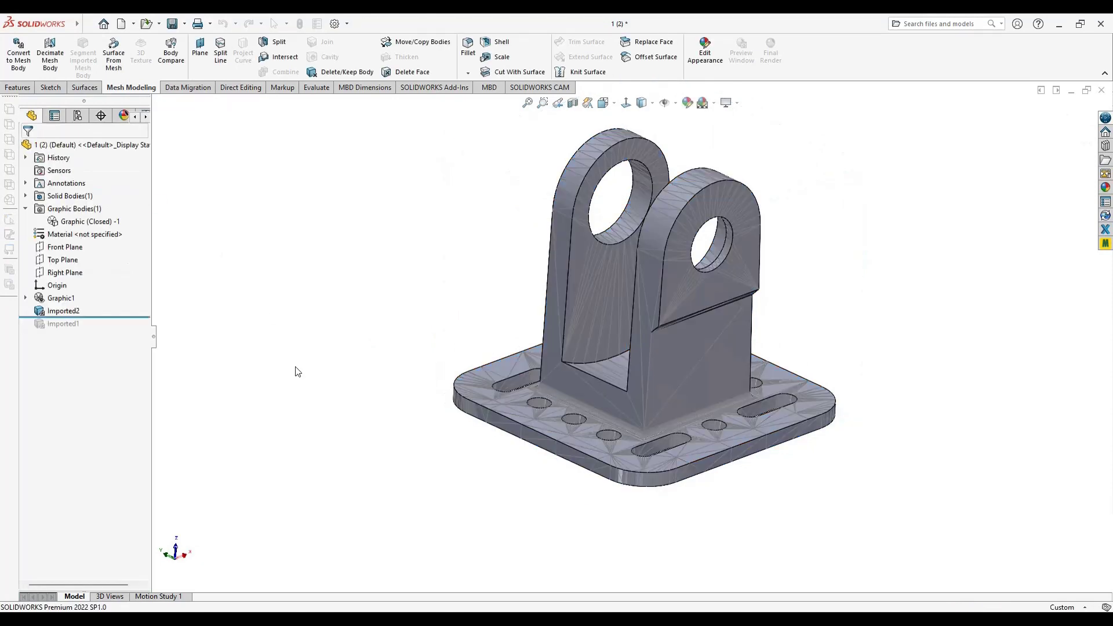
# Examine the new mesh body from several sides and select its faces to check how the facets are grouped.
pyautogui.scroll(-5, 572, 442)
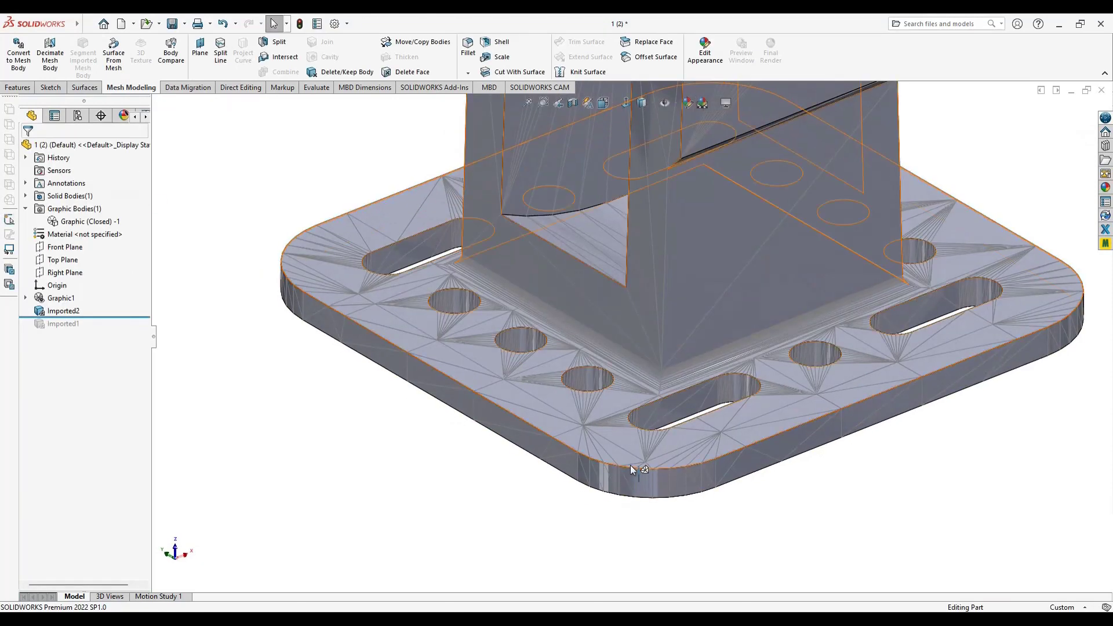
pyautogui.moveTo(632, 470); pyautogui.dragTo(679, 349, button='middle')
pyautogui.click(631, 463)
pyautogui.scroll(5, 680, 349)
pyautogui.moveTo(727, 246); pyautogui.dragTo(556, 281, button='middle')
pyautogui.click(614, 272)
pyautogui.scroll(-3, 694, 270)
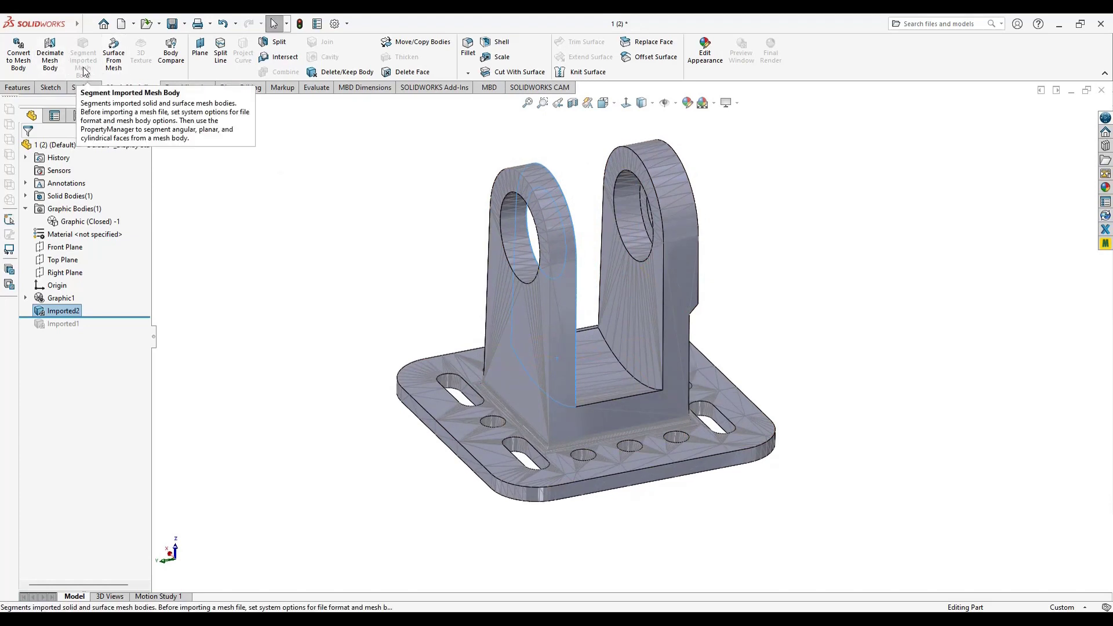
pyautogui.scroll(-5, 638, 416)
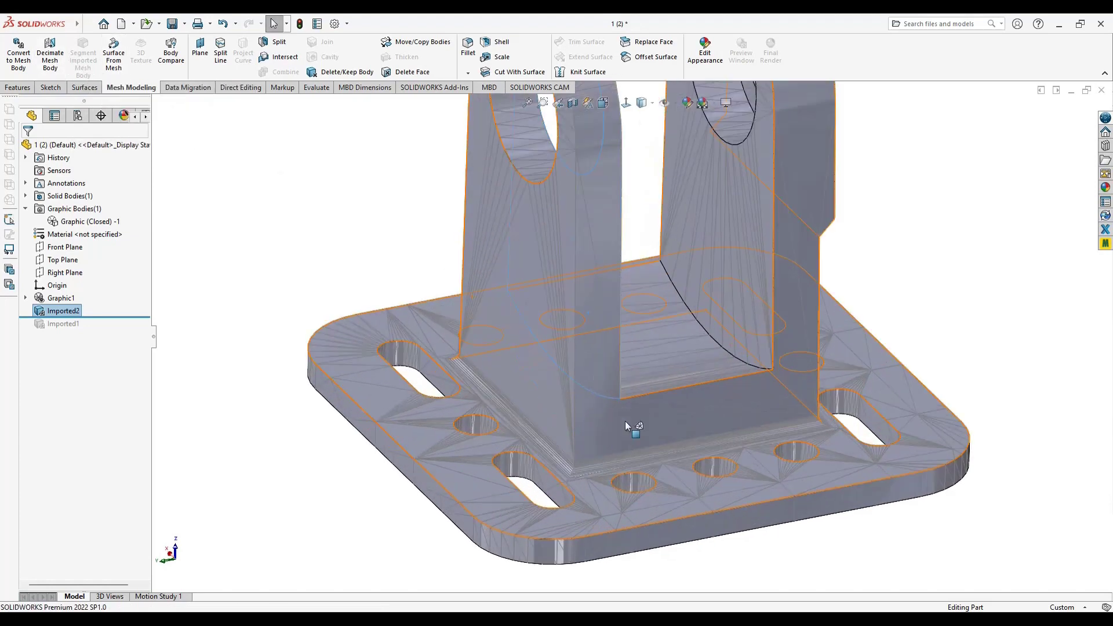
pyautogui.click(634, 421)
pyautogui.moveTo(634, 426); pyautogui.dragTo(593, 402, button='middle')
pyautogui.scroll(4, 596, 388)
pyautogui.scroll(-3, 601, 217)
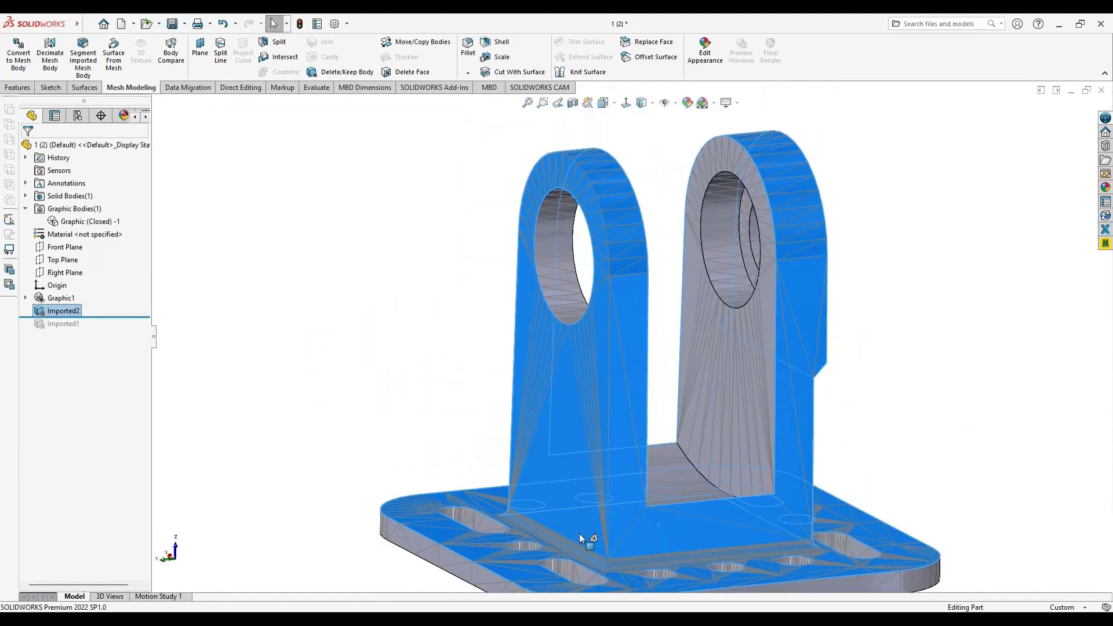
pyautogui.moveTo(579, 533); pyautogui.dragTo(610, 498, button='middle')
pyautogui.click(603, 397)
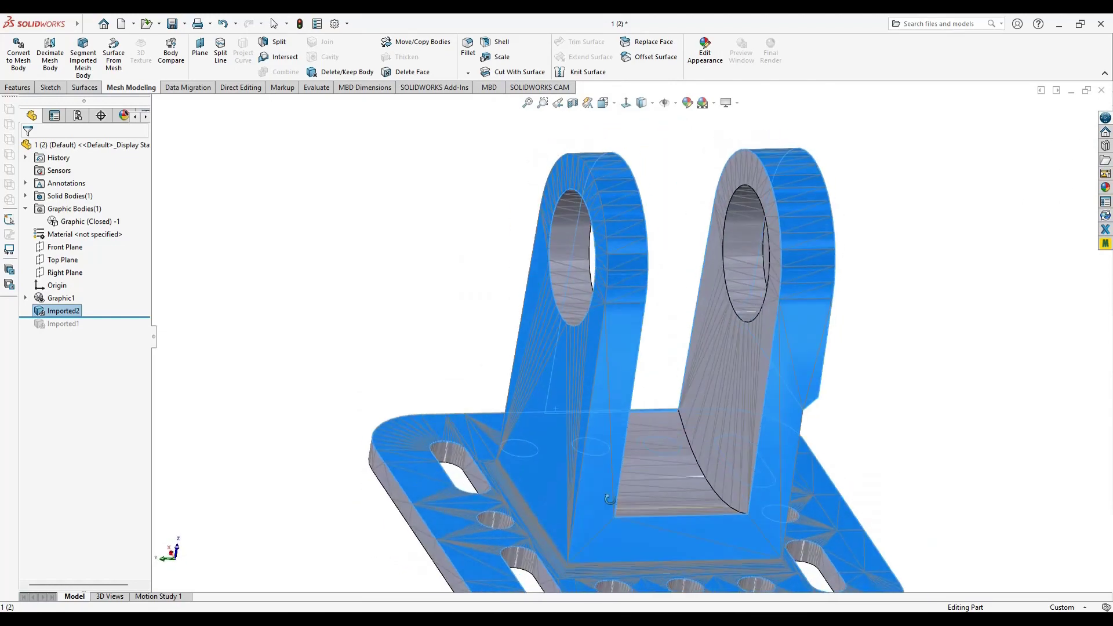
# Try to fillet the curved floor face between the two arms with a 1 mm radius.
pyautogui.click(220, 234)
pyautogui.click(18, 87)
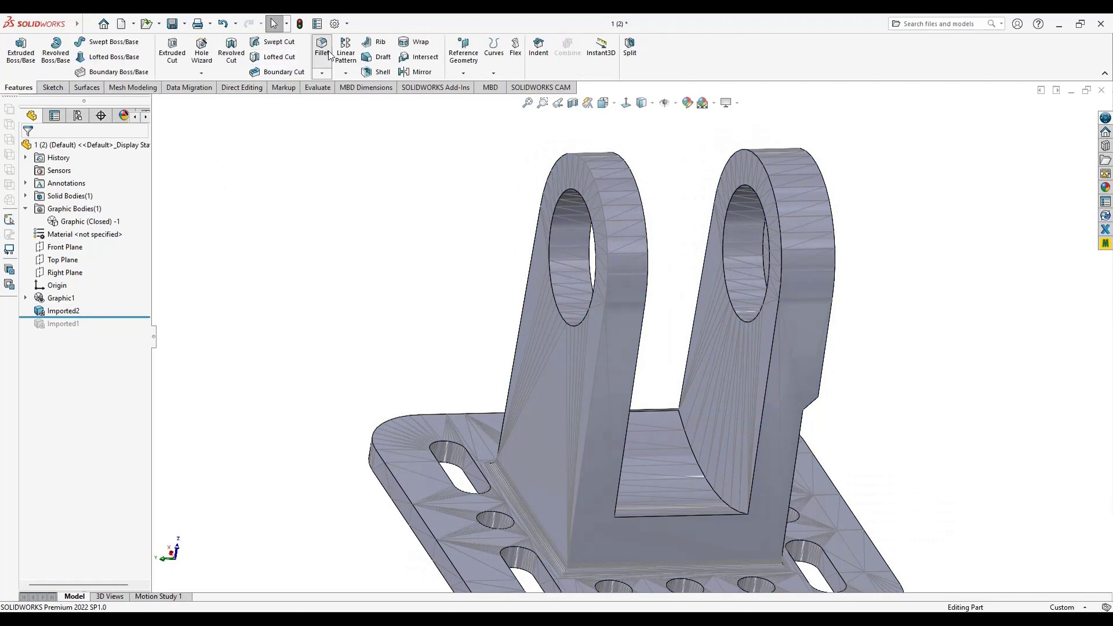
pyautogui.moveTo(690, 364); pyautogui.dragTo(700, 432, button='middle')
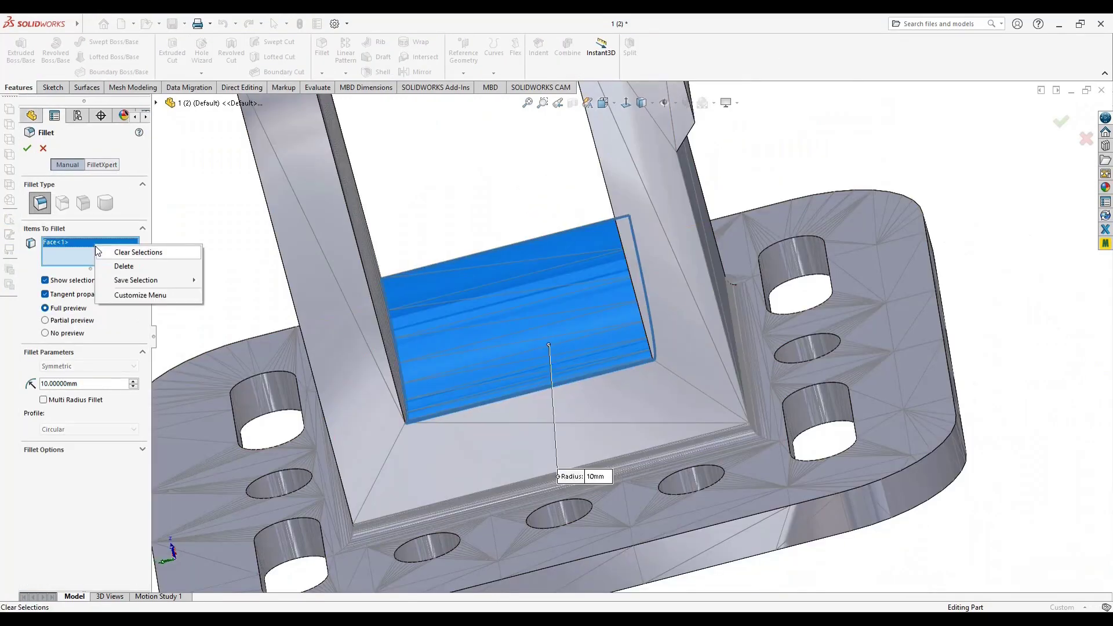
pyautogui.click(139, 252)
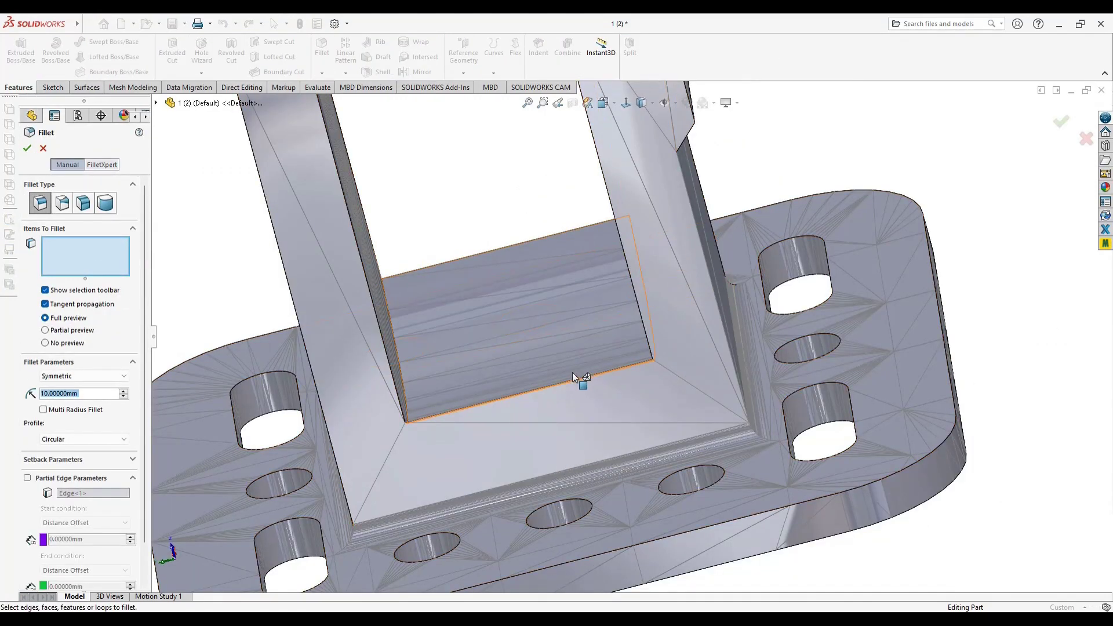
pyautogui.click(574, 375)
pyautogui.moveTo(609, 373); pyautogui.dragTo(601, 383, button='middle')
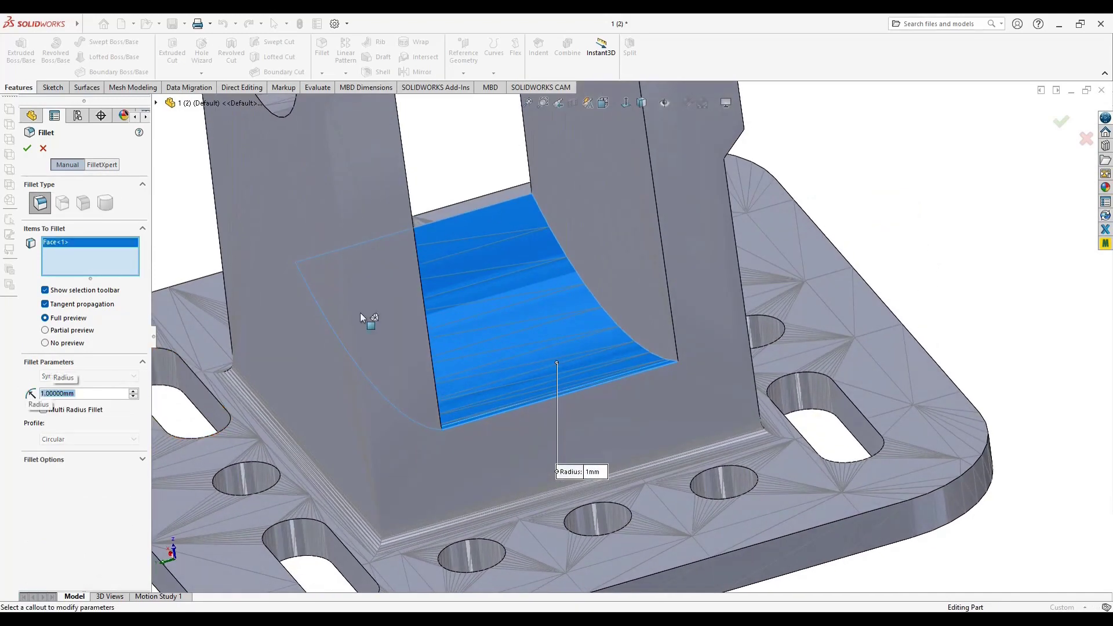
pyautogui.moveTo(614, 333); pyautogui.dragTo(654, 333, button='middle')
pyautogui.click(43, 150)
# Start segmenting the imported mesh body into planar faces, choosing the large connected outer face of the mount.
pyautogui.moveTo(594, 351)
pyautogui.mouseDown(button='middle')
pyautogui.moveTo(554, 326)
pyautogui.moveTo(575, 361)
pyautogui.mouseUp(button='middle')
pyautogui.scroll(5, 576, 362)
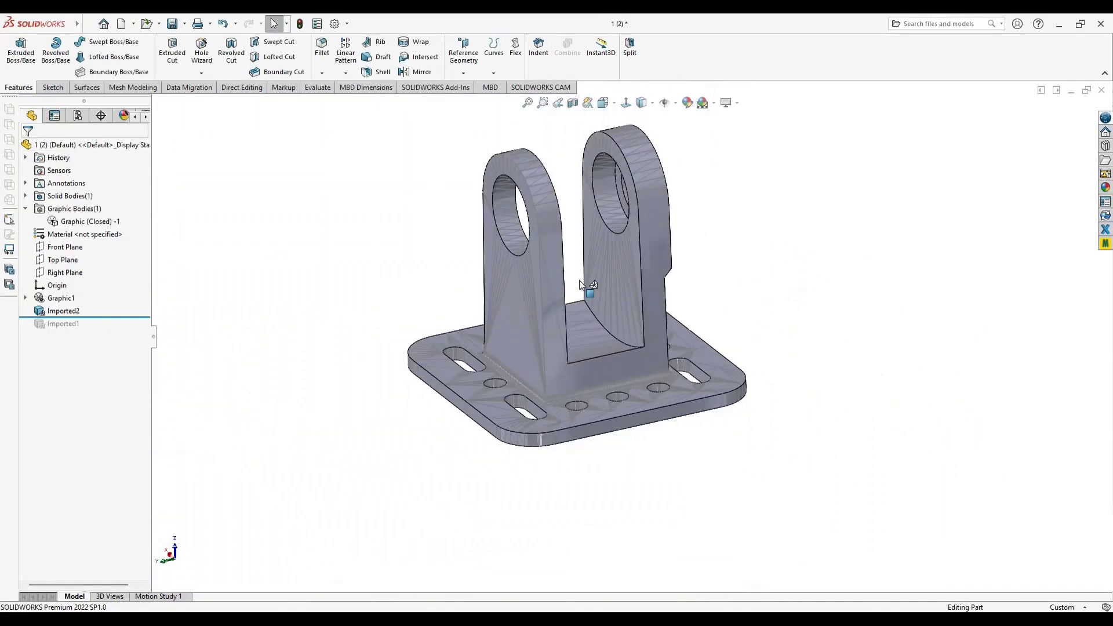
pyautogui.scroll(-3, 580, 213)
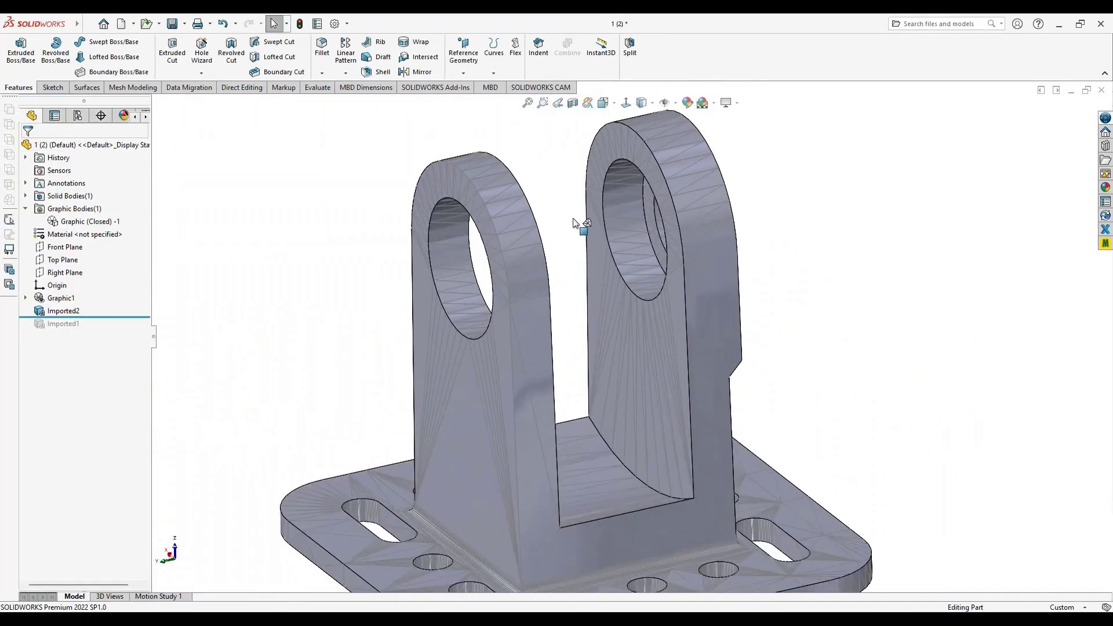
pyautogui.click(140, 89)
pyautogui.click(506, 381)
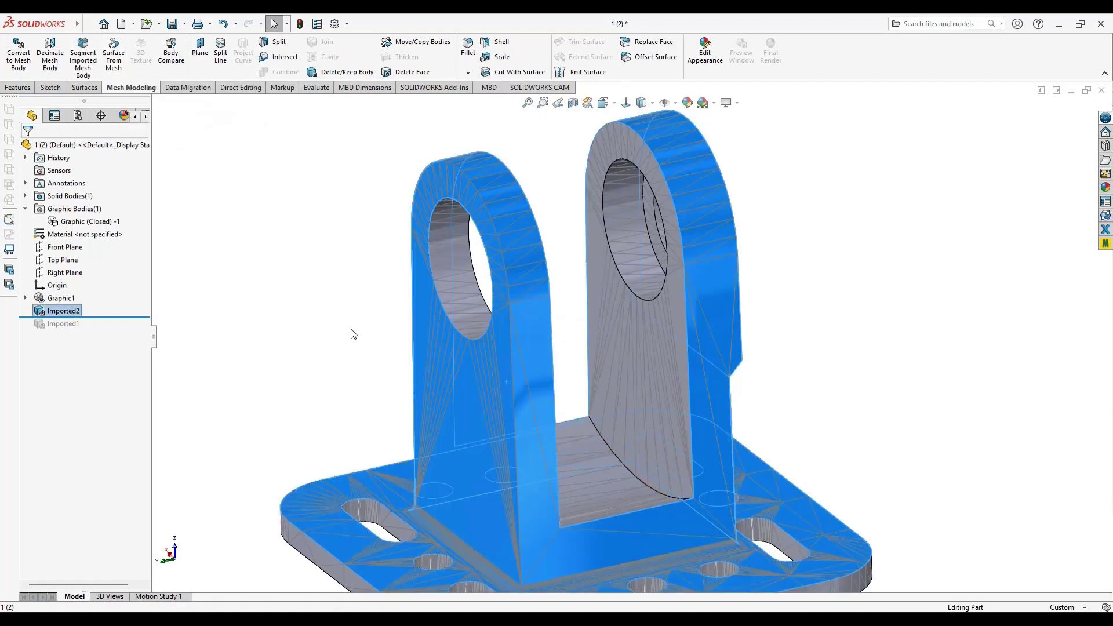
pyautogui.click(90, 68)
pyautogui.scroll(3, 571, 476)
pyautogui.scroll(-2, 603, 476)
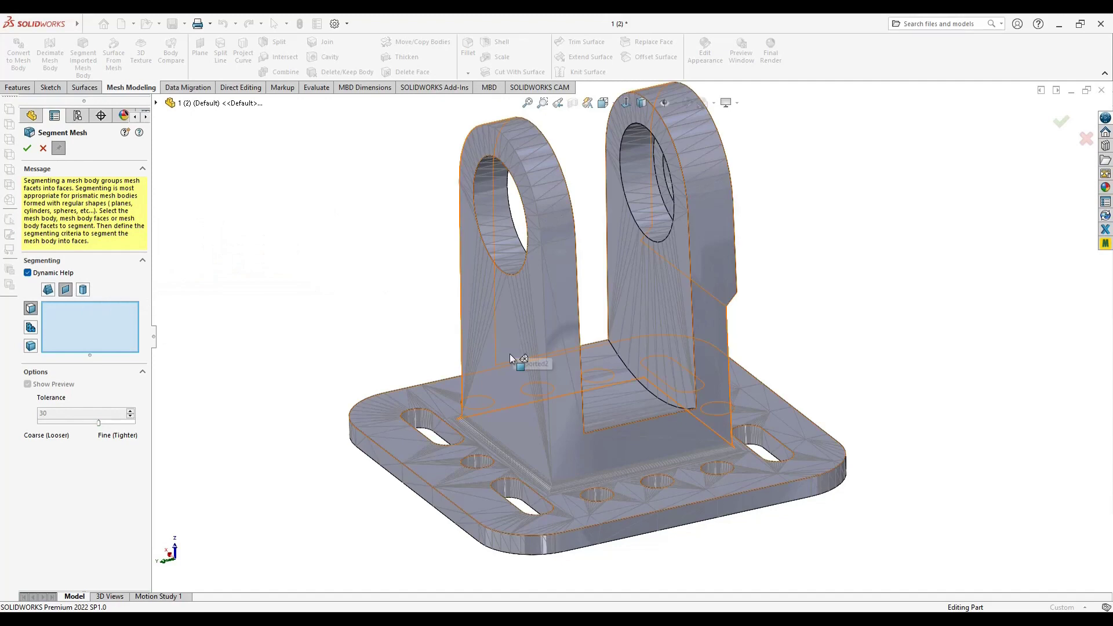
pyautogui.moveTo(535, 371); pyautogui.dragTo(486, 342, button='middle')
pyautogui.click(545, 356)
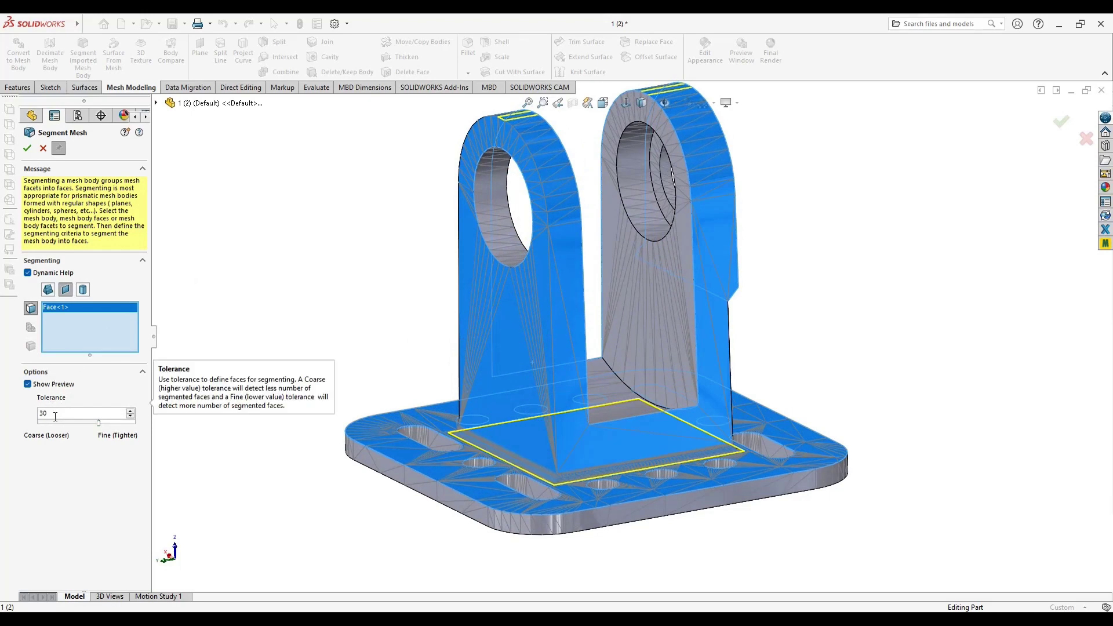
# Set the segmenting tolerance to 4 and add the curved floor face between the arms to the selection.
pyautogui.click(46, 413)
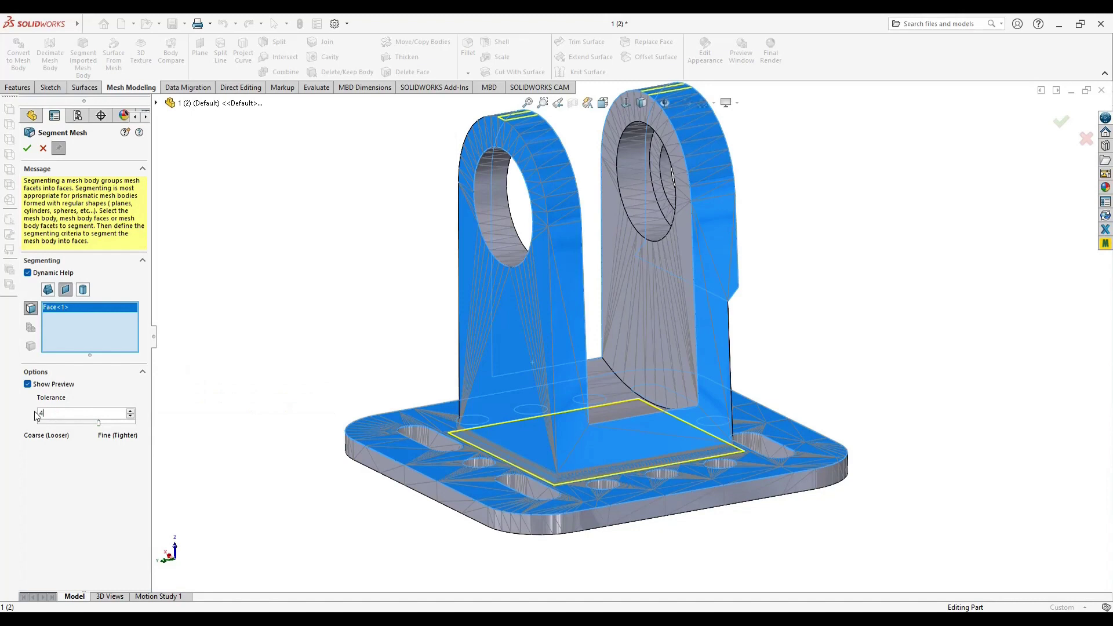
pyautogui.press('Return')
pyautogui.moveTo(457, 341); pyautogui.dragTo(474, 377, button='middle')
pyautogui.click(521, 387)
pyautogui.click(622, 388)
pyautogui.click(593, 404)
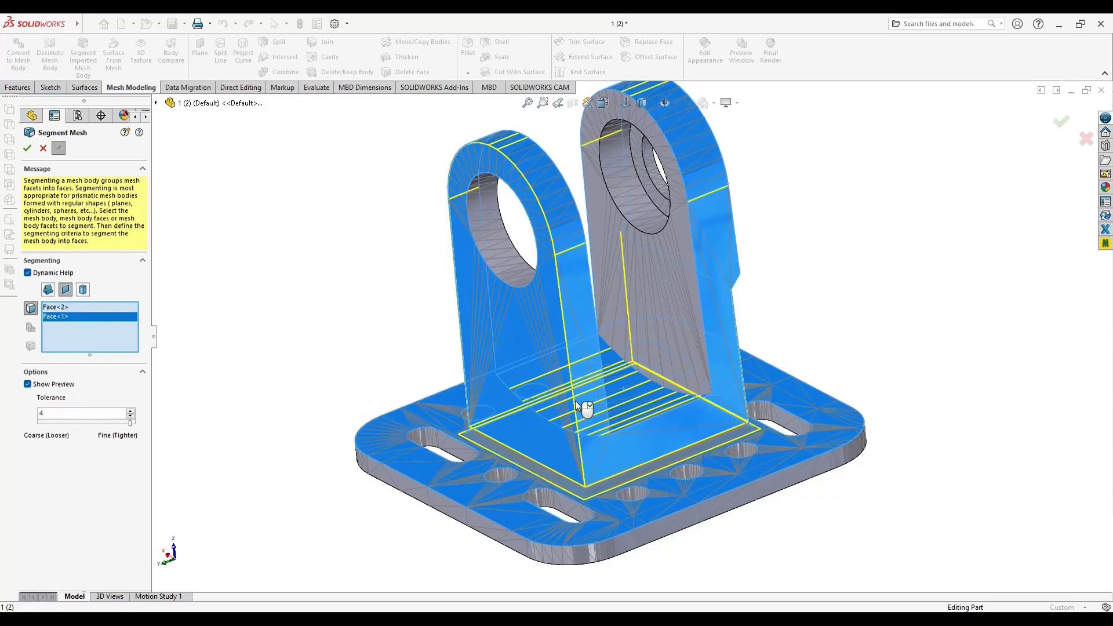
pyautogui.moveTo(592, 404); pyautogui.dragTo(669, 412, button='middle')
pyautogui.moveTo(514, 159); pyautogui.dragTo(604, 404, button='middle')
# Set the segmenting tolerance to 2, apply the planar segmentation and leave the command.
pyautogui.moveTo(67, 413); pyautogui.dragTo(2, 403)
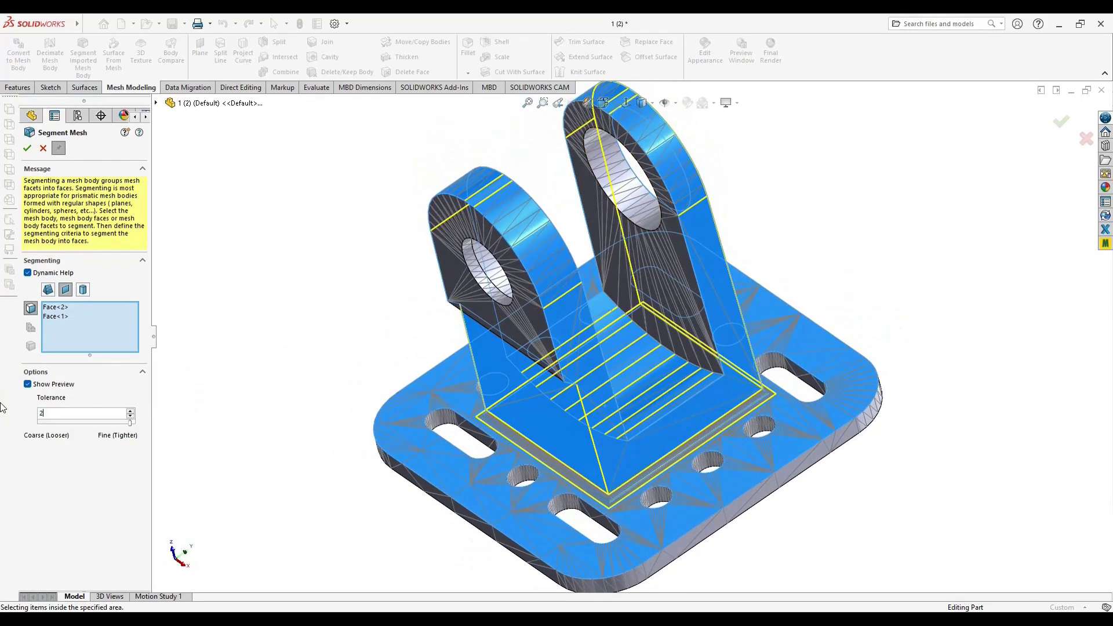
pyautogui.click(27, 149)
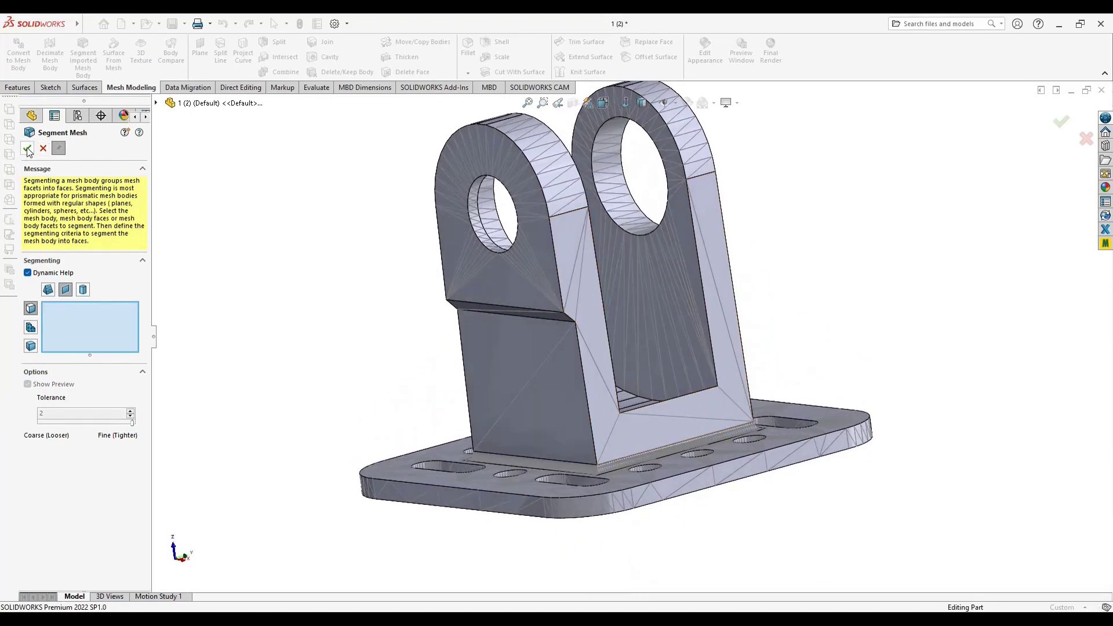
pyautogui.click(28, 149)
pyautogui.click(624, 318)
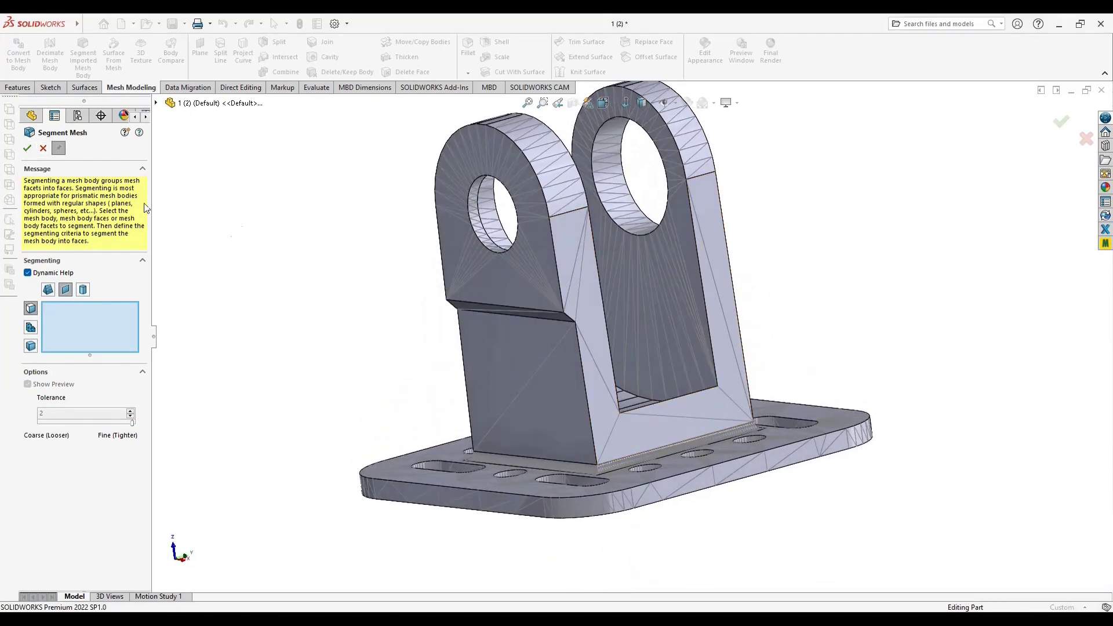
pyautogui.click(49, 151)
# Examine the segmented faces around the curved floor between the arms, selecting individual faces to check the new divisions.
pyautogui.moveTo(748, 417); pyautogui.dragTo(719, 412, button='middle')
pyautogui.scroll(-5, 590, 380)
pyautogui.moveTo(590, 381); pyautogui.dragTo(563, 409, button='middle')
pyautogui.click(557, 410)
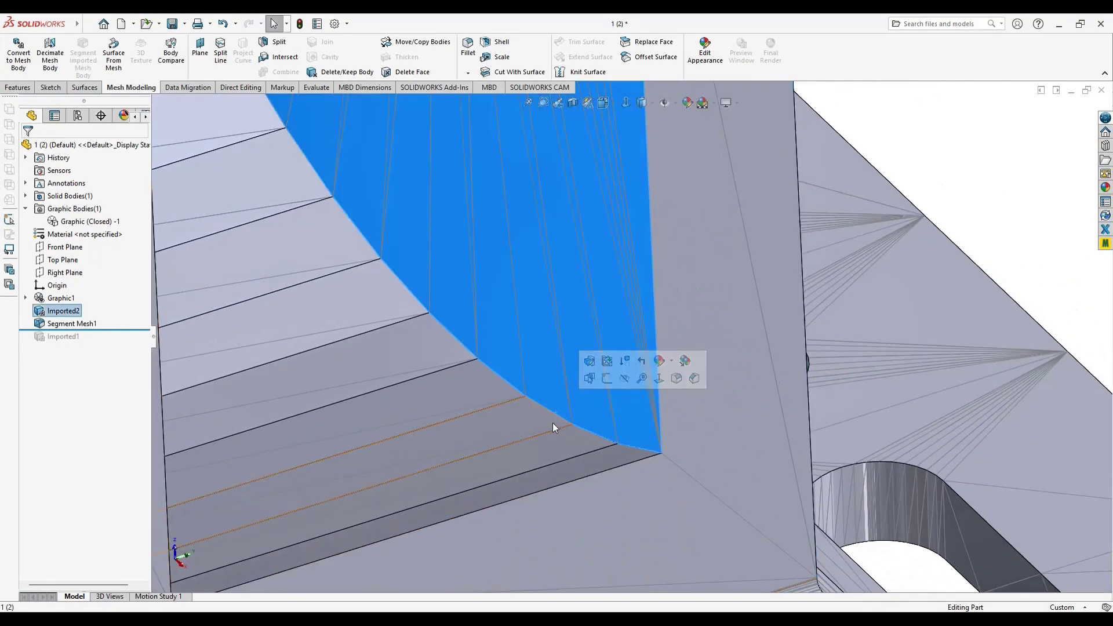
pyautogui.click(550, 426)
pyautogui.scroll(5, 579, 427)
pyautogui.moveTo(578, 426); pyautogui.dragTo(617, 422, button='middle')
pyautogui.scroll(4, 618, 401)
pyautogui.press('Escape')
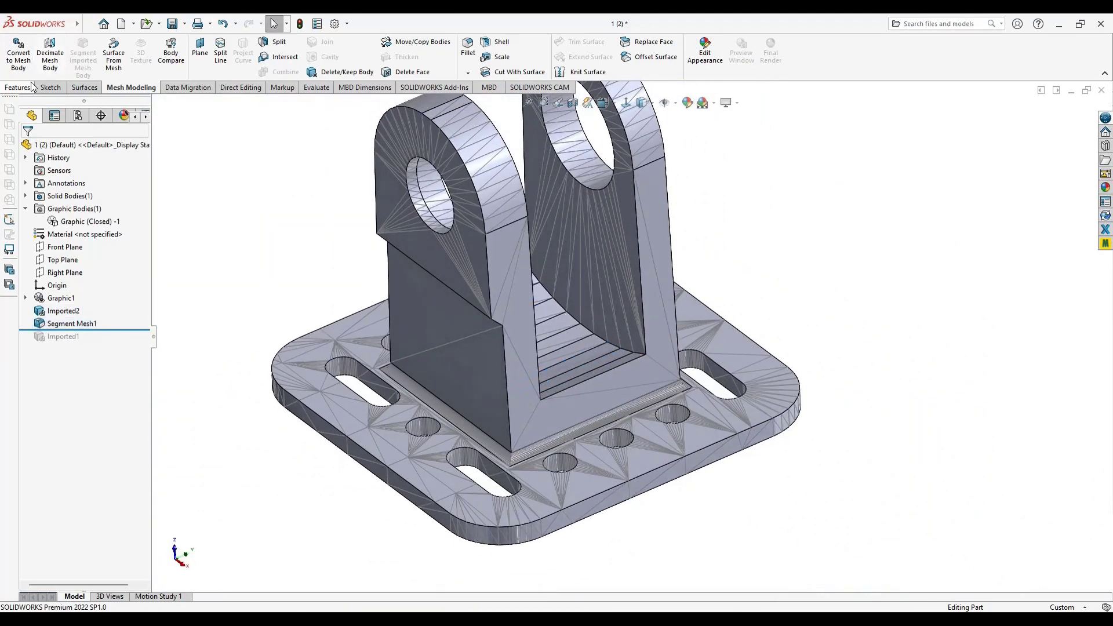
# Start a fillet on the inner faces of both arms and set its radius to 0.5 mm.
pyautogui.click(18, 88)
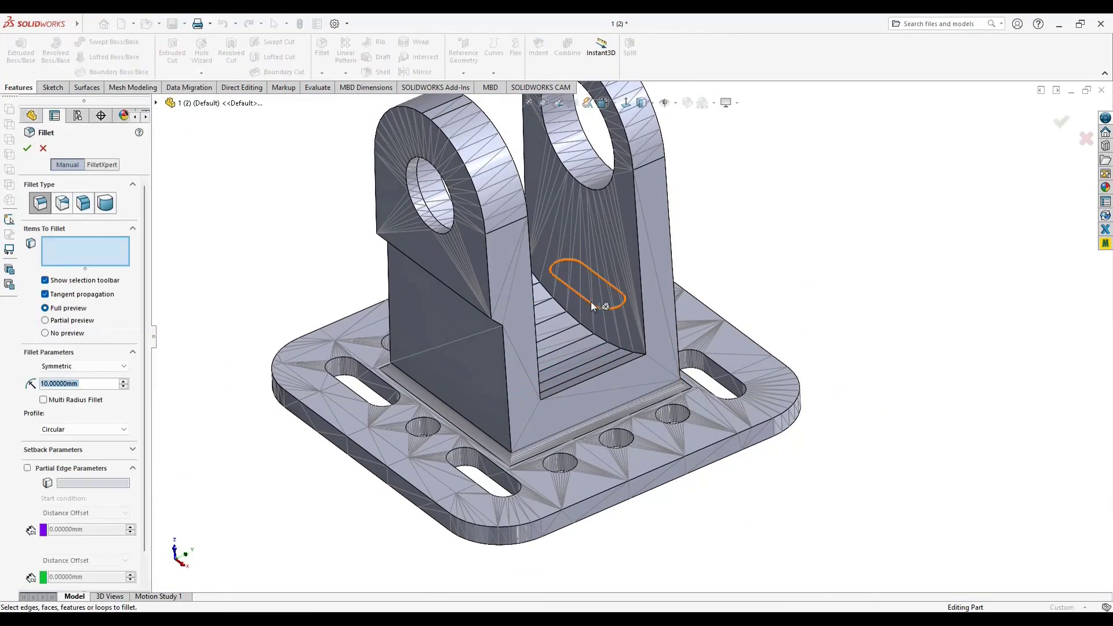
pyautogui.click(590, 301)
pyautogui.rightClick(58, 253)
pyautogui.click(87, 260)
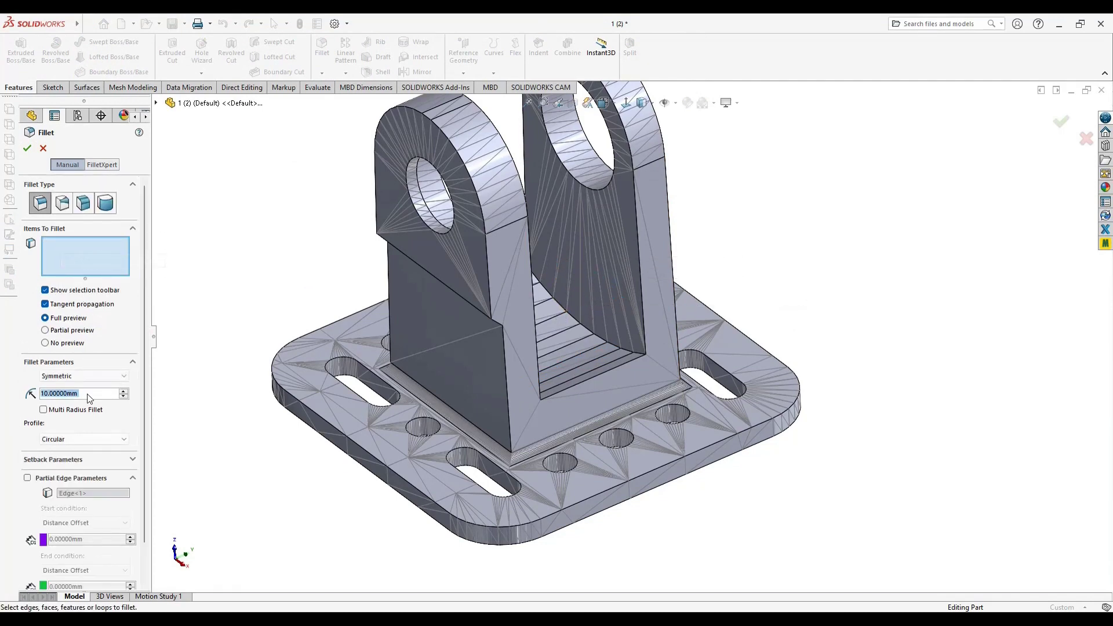
pyautogui.write('1')
pyautogui.press('Return')
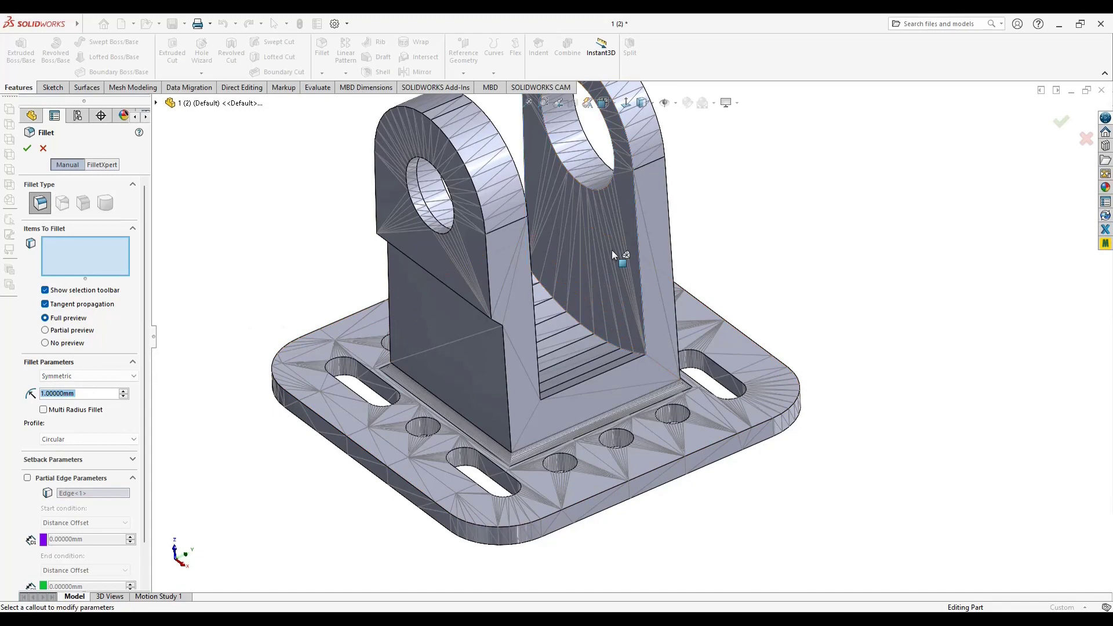
pyautogui.click(611, 250)
pyautogui.moveTo(584, 310); pyautogui.dragTo(585, 257, button='middle')
pyautogui.click(478, 293)
pyautogui.scroll(2, 585, 257)
pyautogui.scroll(-2, 587, 256)
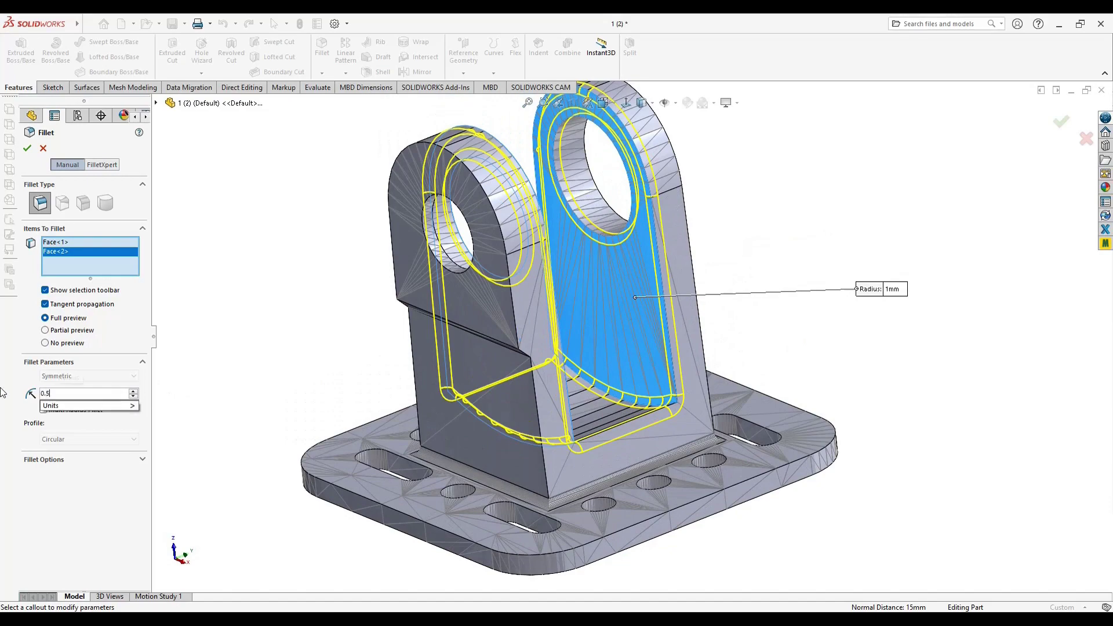
pyautogui.press('Return')
# Add the upper and lower outer edges of the base plate to the fillet.
pyautogui.moveTo(637, 425); pyautogui.dragTo(634, 589, button='middle')
pyautogui.click(629, 363)
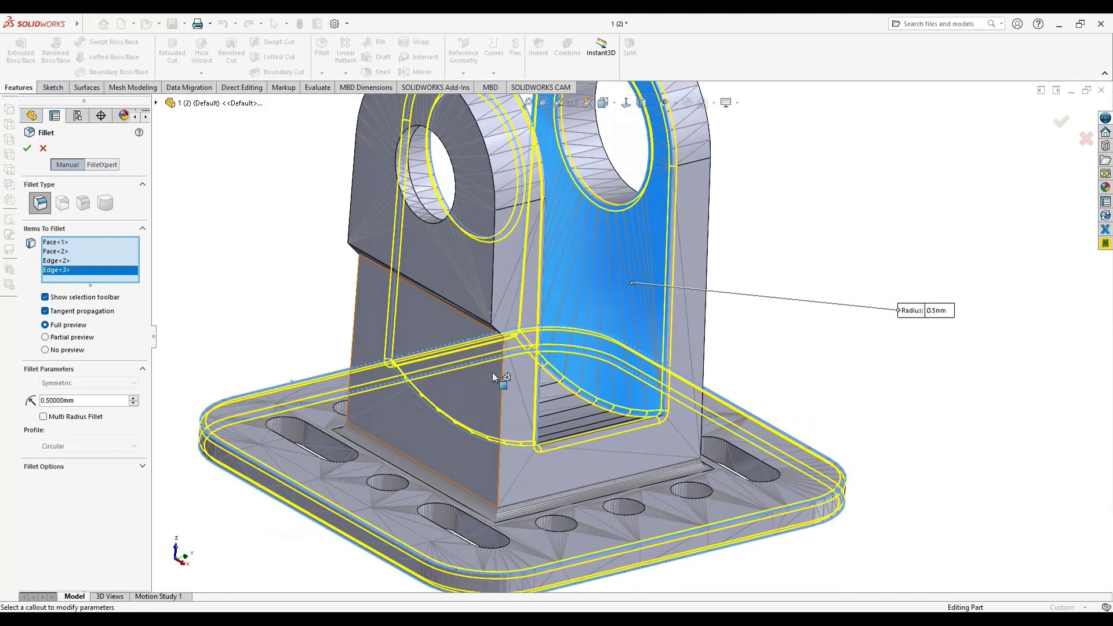
pyautogui.moveTo(634, 427); pyautogui.dragTo(541, 511, button='middle')
# Add the remaining round hole edges on the arms to the 0.5 mm fillet and apply it.
pyautogui.moveTo(669, 397); pyautogui.dragTo(562, 240, button='middle')
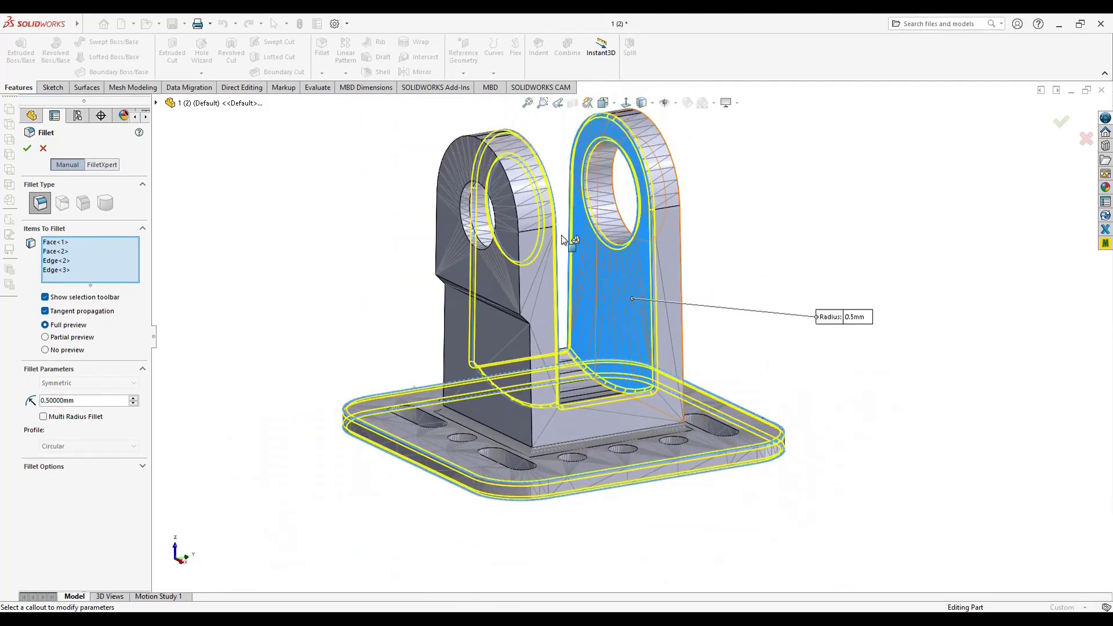
pyautogui.click(470, 187)
pyautogui.click(471, 197)
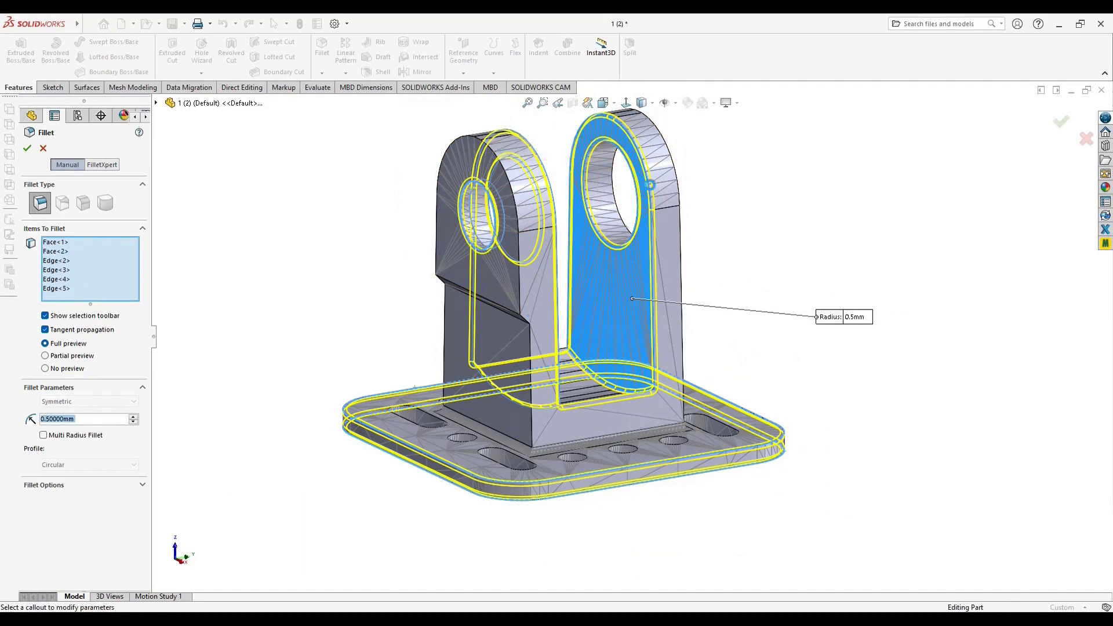
pyautogui.moveTo(471, 197); pyautogui.dragTo(641, 179, button='middle')
pyautogui.click(633, 170)
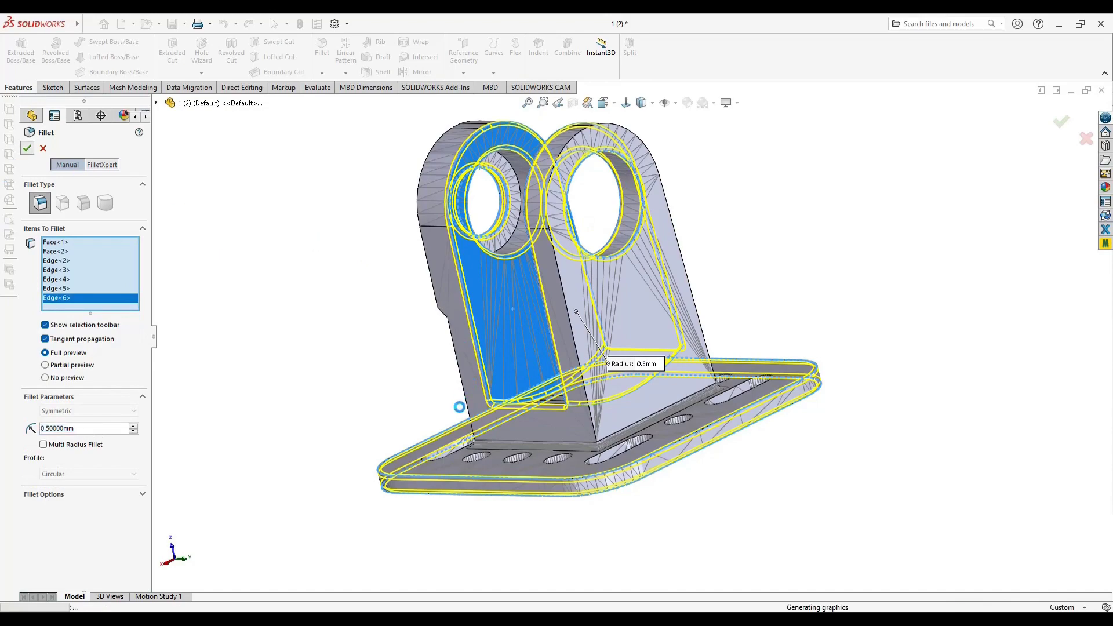
# Start a sketch on the base plate's top face and orient the view normal to it.
pyautogui.moveTo(457, 402); pyautogui.dragTo(661, 400, button='middle')
pyautogui.scroll(-4, 545, 430)
pyautogui.moveTo(541, 430); pyautogui.dragTo(679, 370, button='middle')
pyautogui.scroll(3, 585, 449)
pyautogui.click(642, 457)
pyautogui.moveTo(644, 405); pyautogui.dragTo(618, 420, button='middle')
pyautogui.scroll(-3, 616, 400)
pyautogui.scroll(-3, 616, 403)
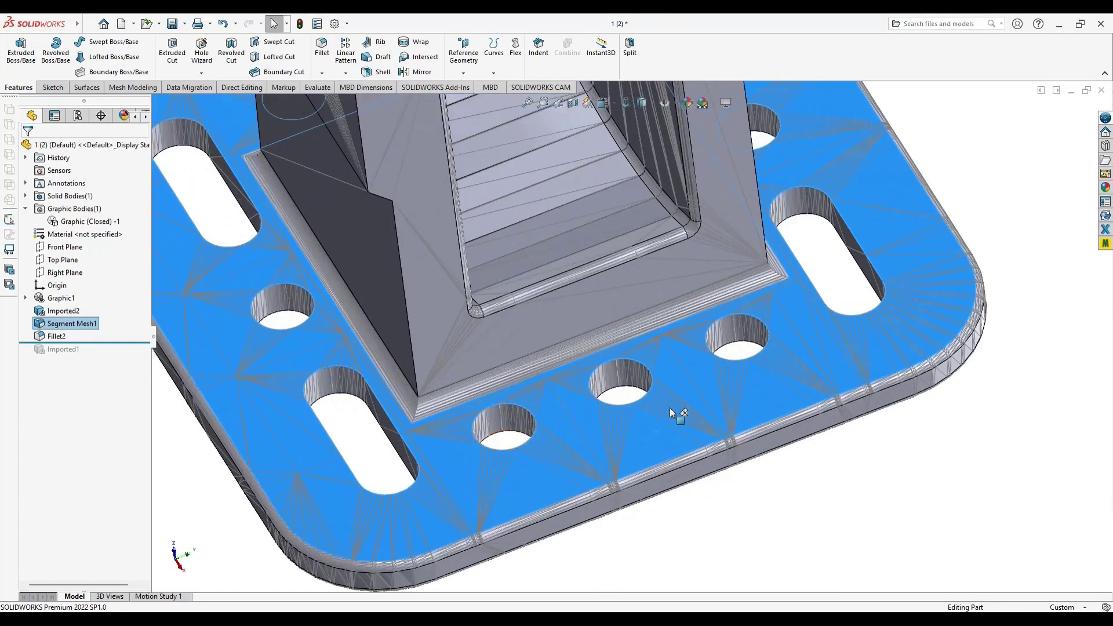
pyautogui.click(53, 87)
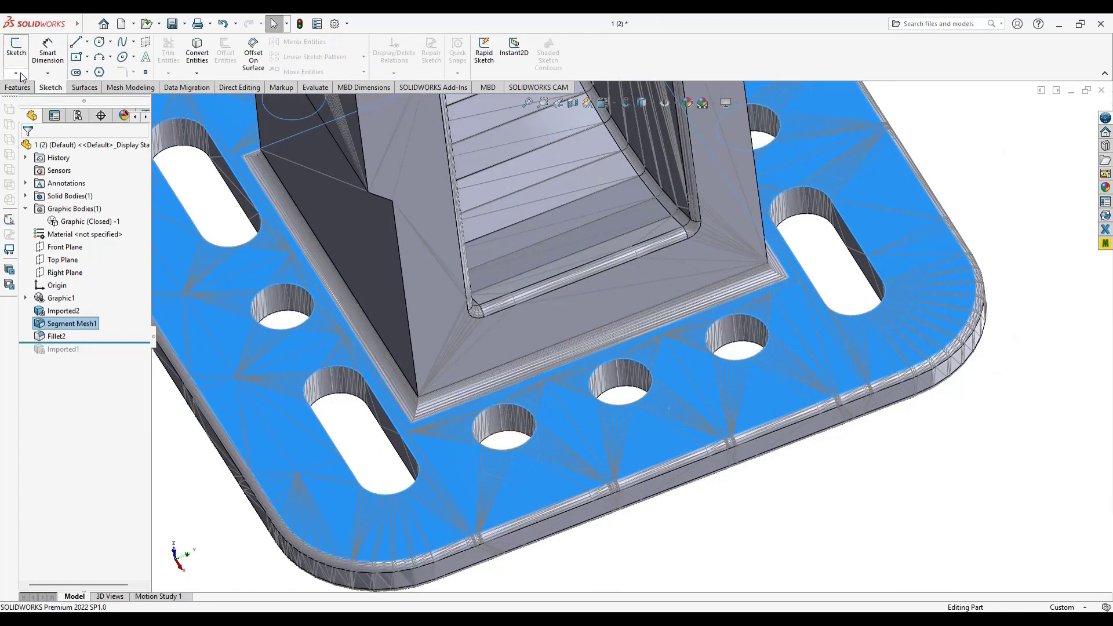
pyautogui.click(16, 46)
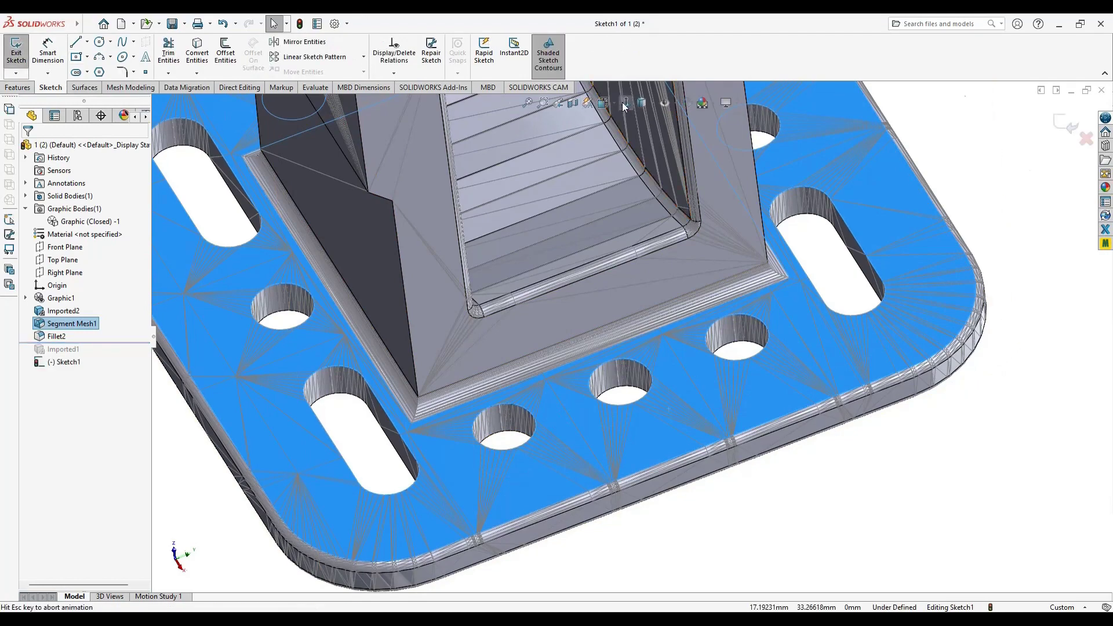
pyautogui.click(624, 104)
pyautogui.scroll(-4, 574, 116)
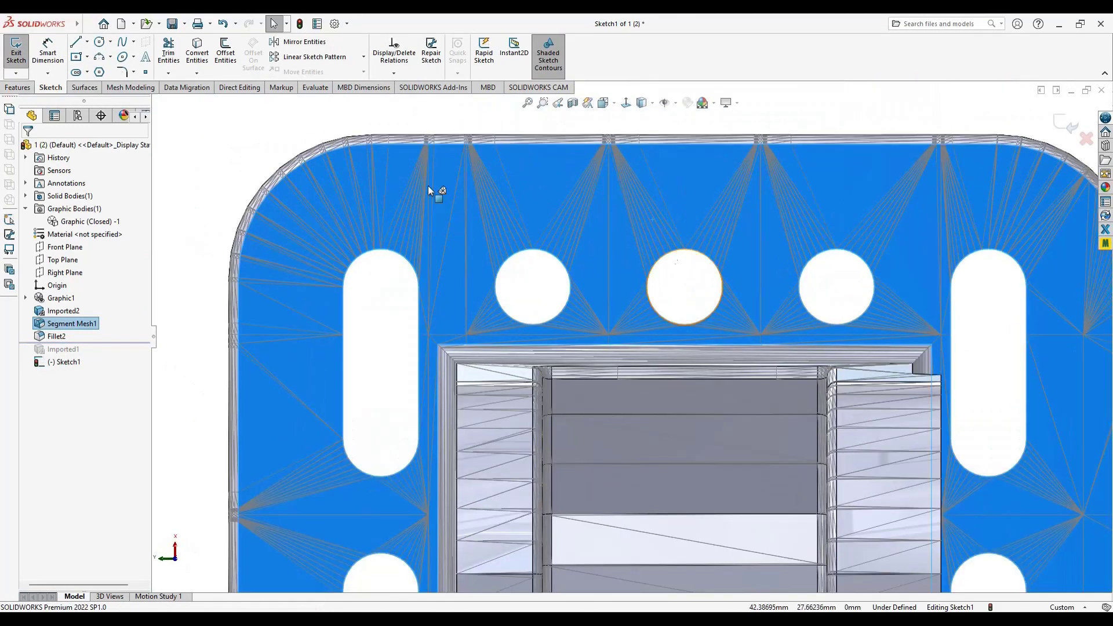
# Draw a vertical construction line across the middle round hole of the three-hole row, from its upper to its lower edge point.
pyautogui.click(76, 72)
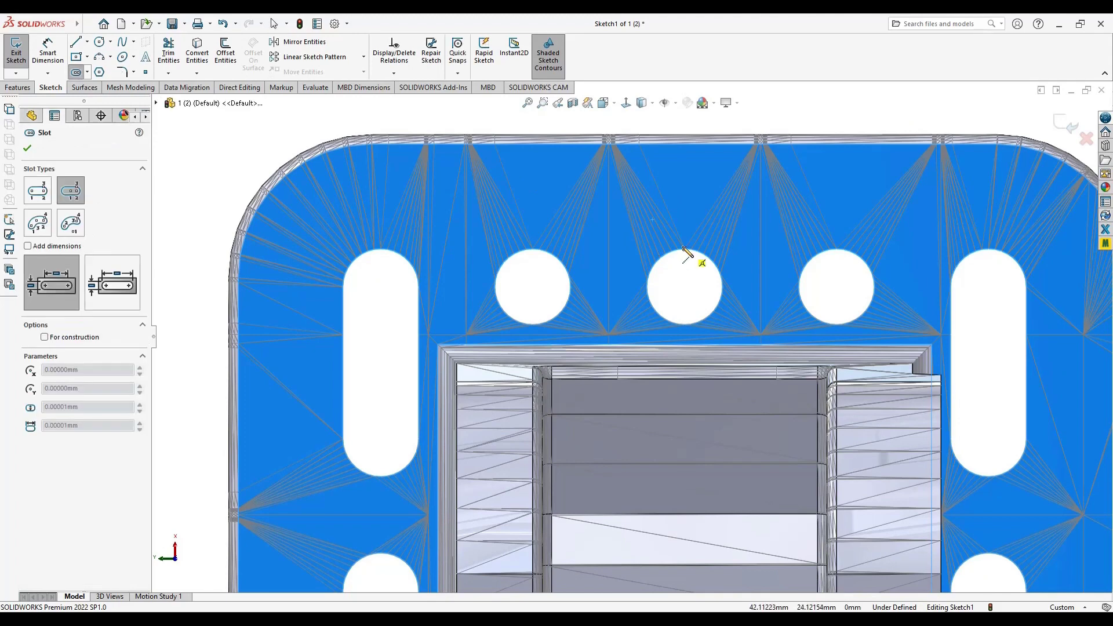
pyautogui.click(87, 42)
pyautogui.click(95, 65)
pyautogui.scroll(-5, 644, 202)
pyautogui.scroll(-2, 824, 380)
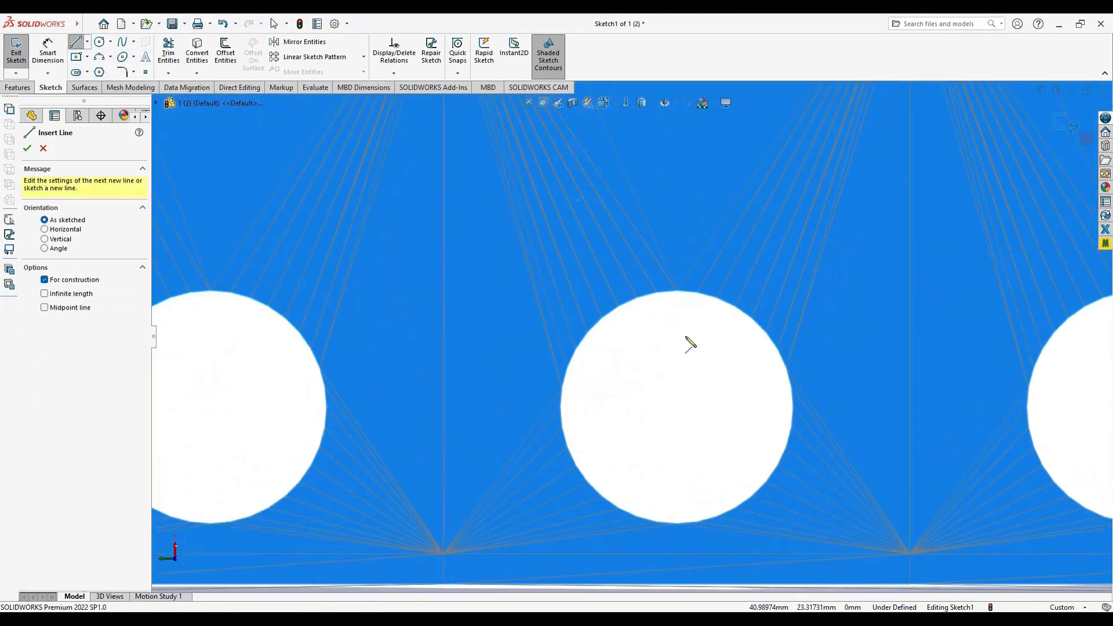
pyautogui.click(676, 289)
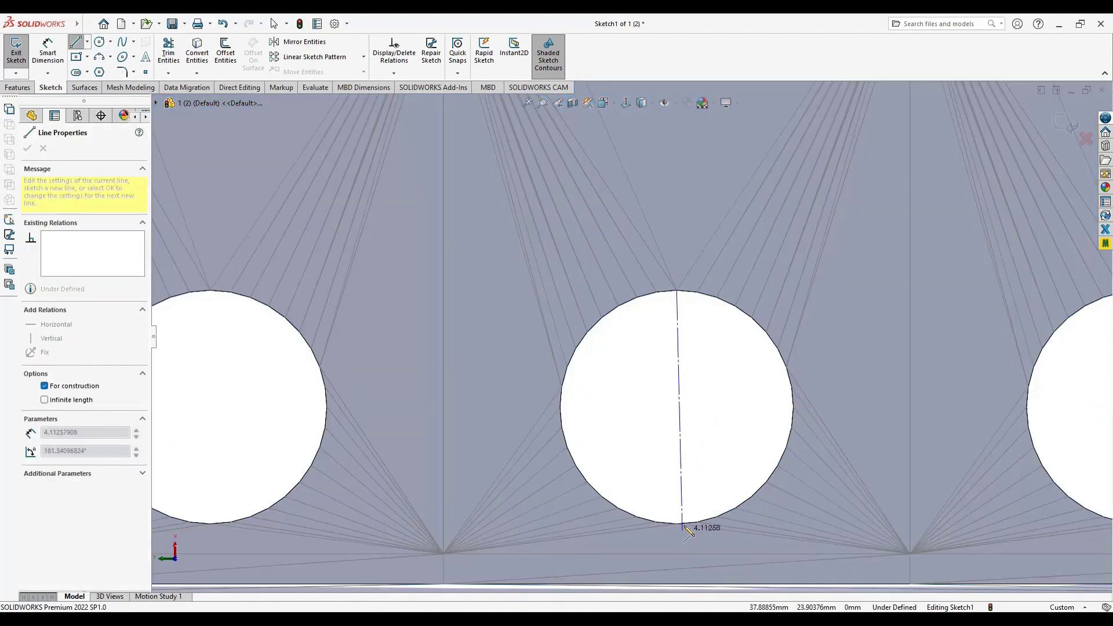
pyautogui.click(676, 523)
pyautogui.press('Escape')
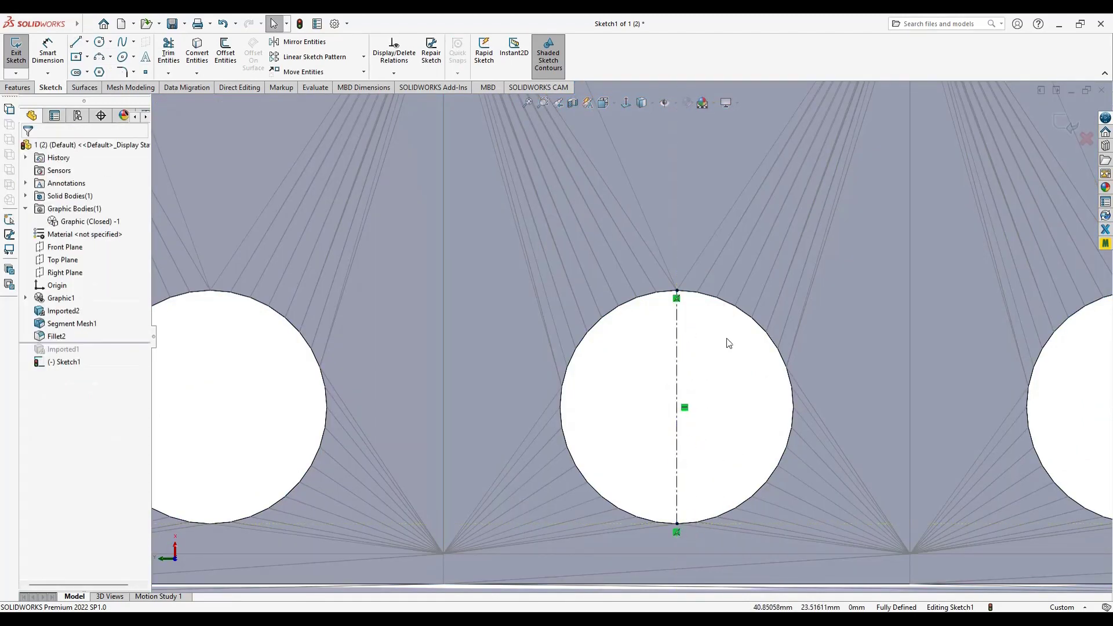
# Sketch a centerpoint straight slot over the three holes from the construction line's midpoint, about 17.2 mm long and 4.9 mm wide.
pyautogui.moveTo(23, 28)
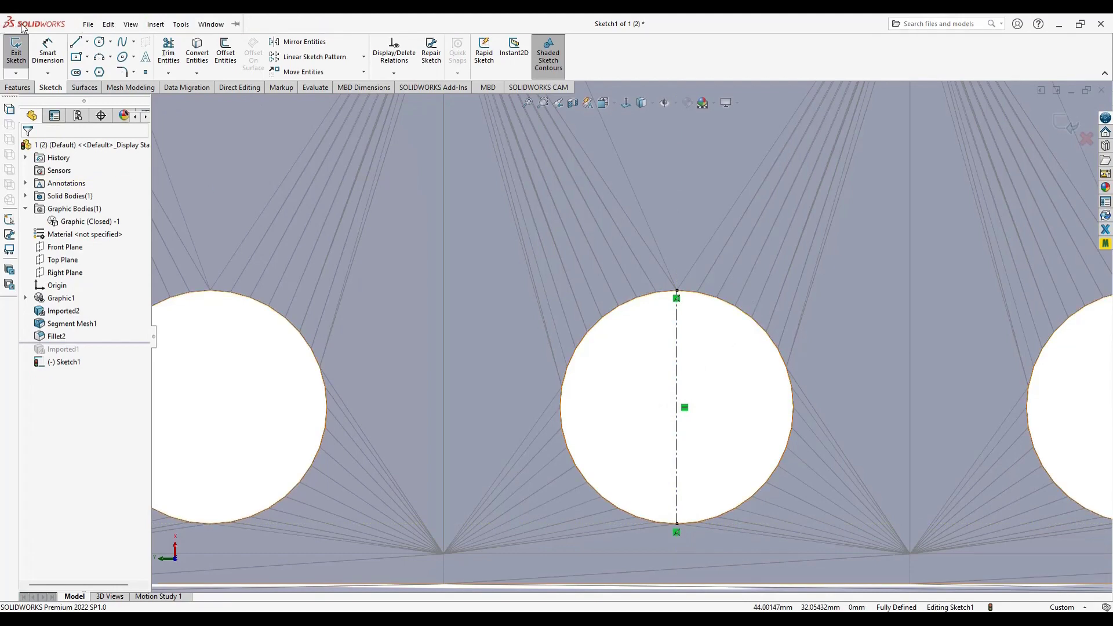
pyautogui.click(78, 73)
pyautogui.click(676, 407)
pyautogui.scroll(3, 678, 406)
pyautogui.click(850, 364)
pyautogui.click(871, 307)
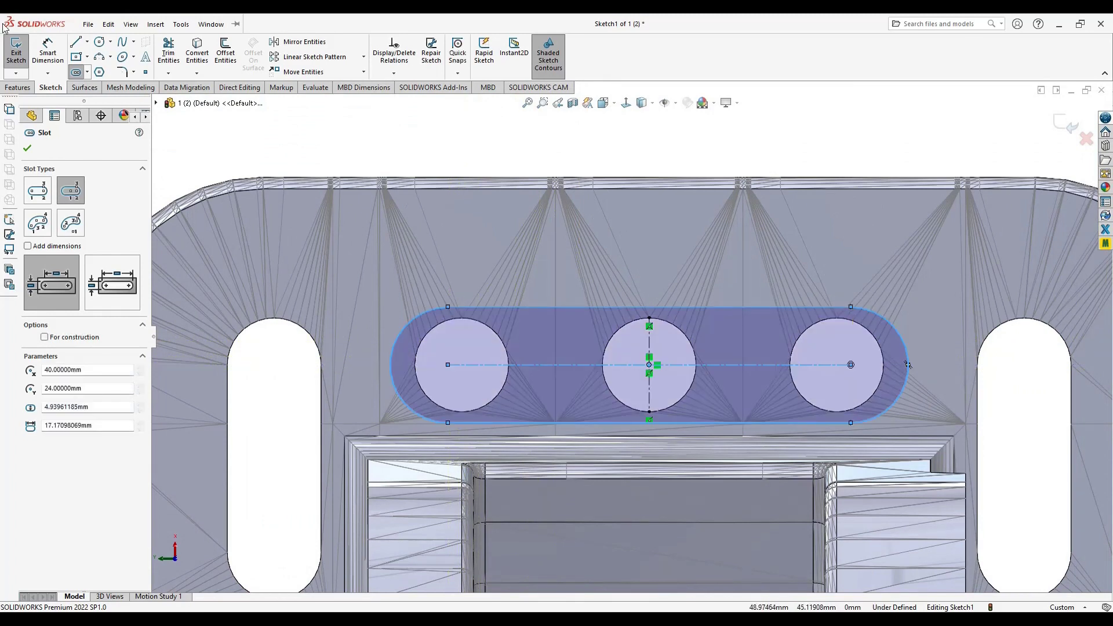
# Extrude the slot profile as a merged blind boss, 3 mm in the reversed direction, to fill the three round holes.
pyautogui.click(20, 90)
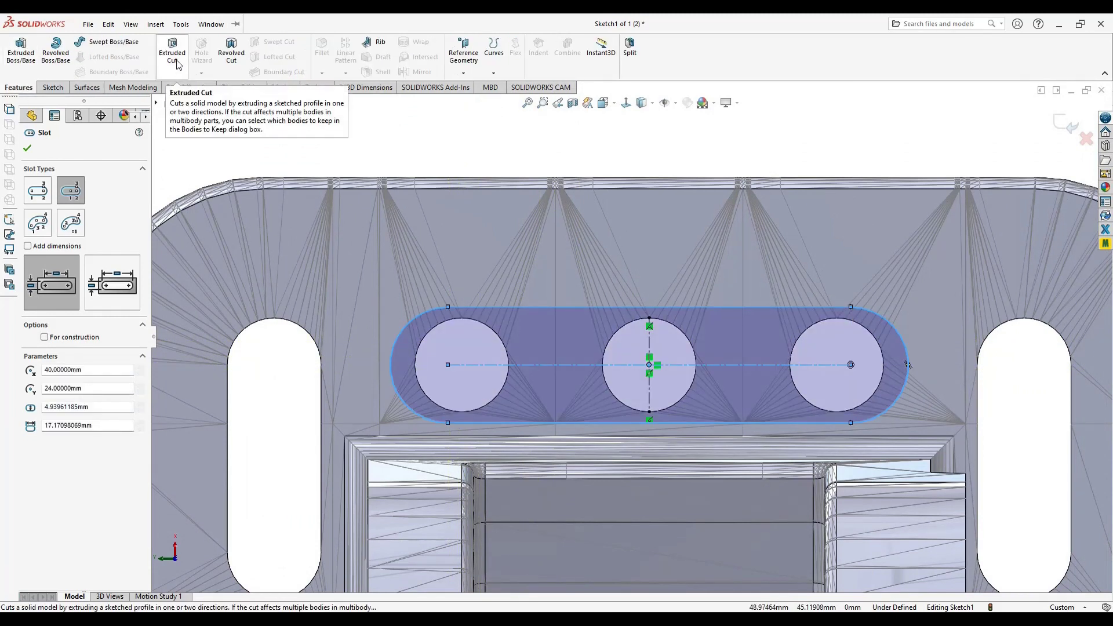
pyautogui.click(21, 50)
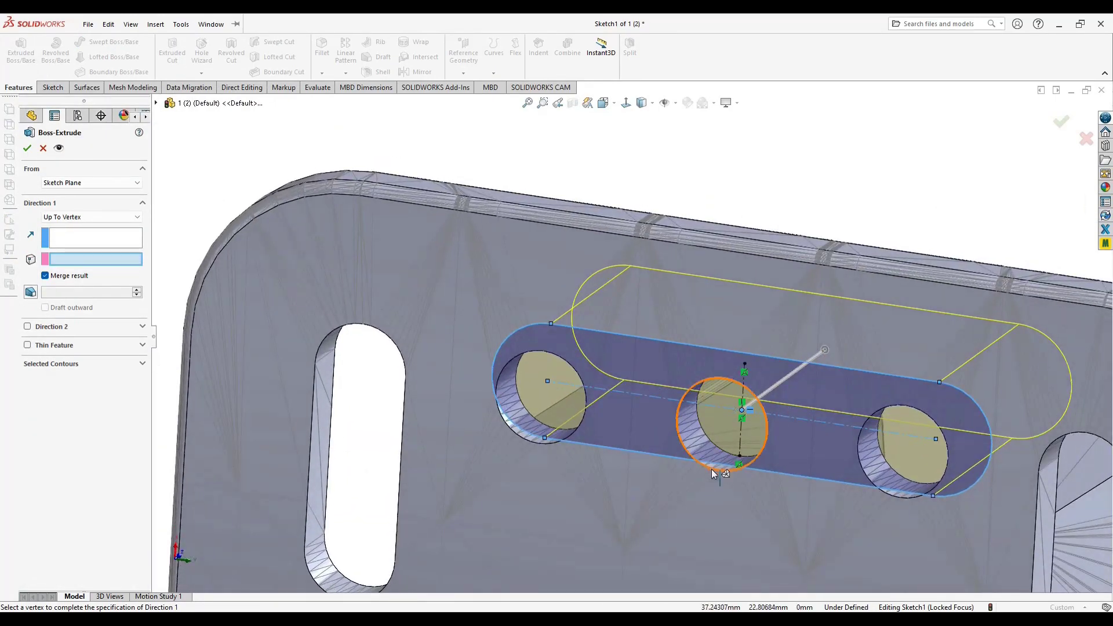
pyautogui.click(74, 229)
pyautogui.moveTo(493, 332); pyautogui.dragTo(720, 359, button='middle')
pyautogui.moveTo(718, 356); pyautogui.dragTo(518, 423)
pyautogui.moveTo(518, 423); pyautogui.dragTo(496, 440, button='middle')
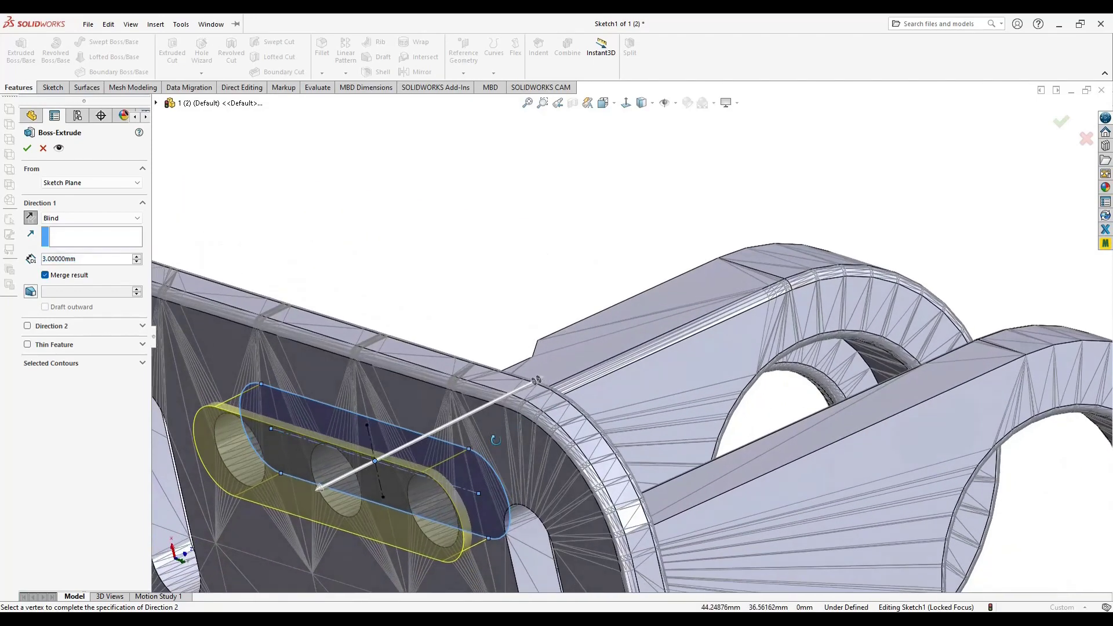
pyautogui.click(29, 148)
# List the part's solid bodies and highlight the body containing the extruded slot fill.
pyautogui.moveTo(489, 360); pyautogui.dragTo(499, 462, button='middle')
pyautogui.scroll(-5, 577, 414)
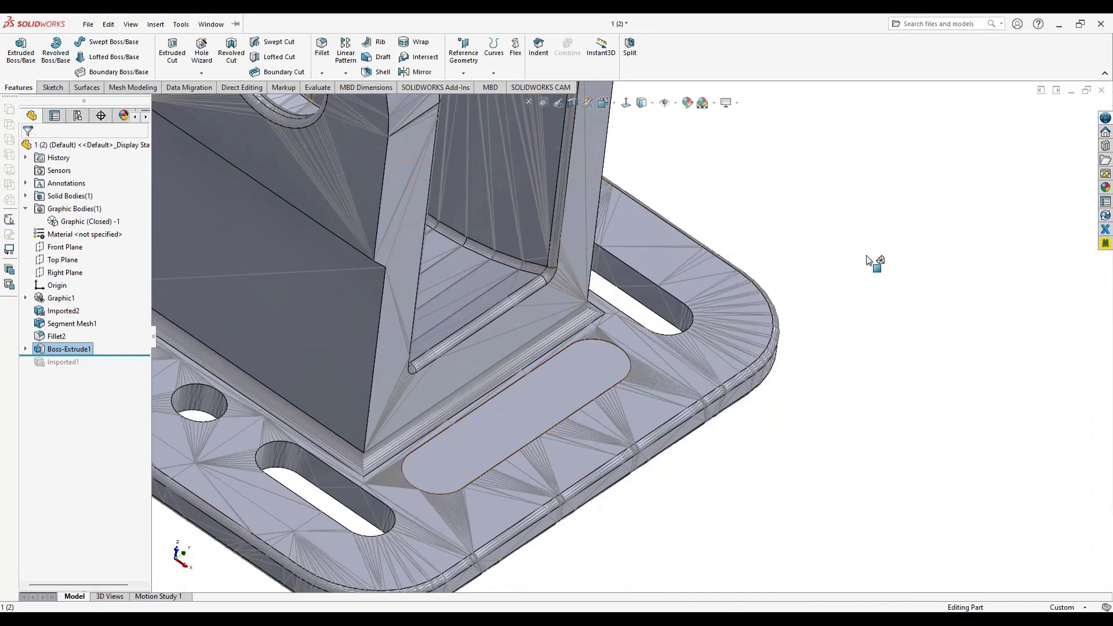
pyautogui.click(25, 195)
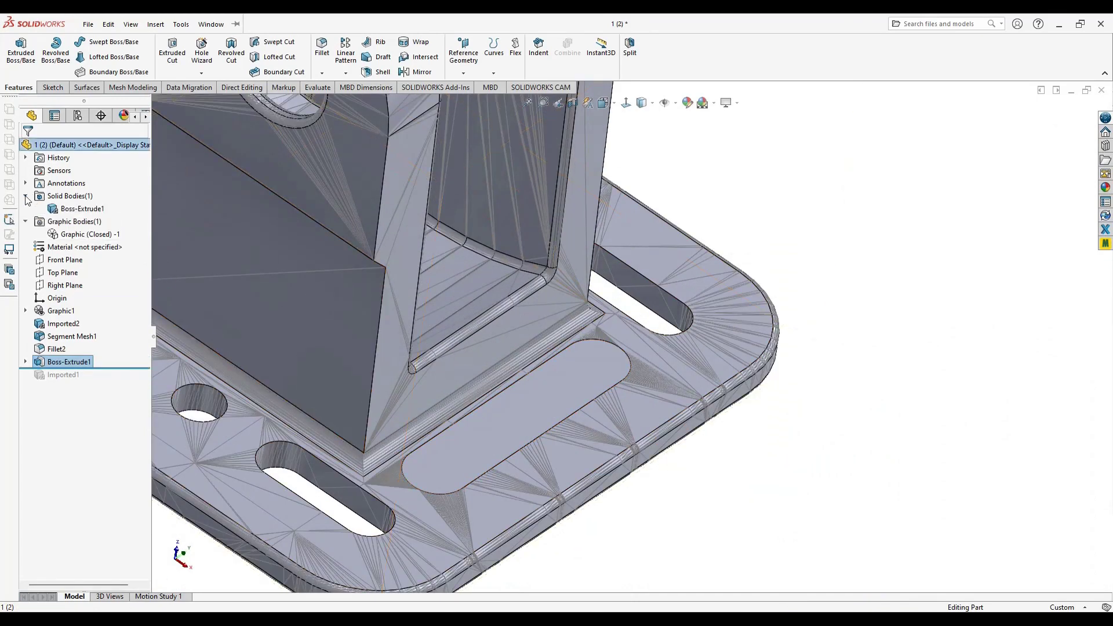
pyautogui.click(74, 208)
pyautogui.moveTo(723, 342); pyautogui.dragTo(696, 351, button='middle')
pyautogui.click(692, 163)
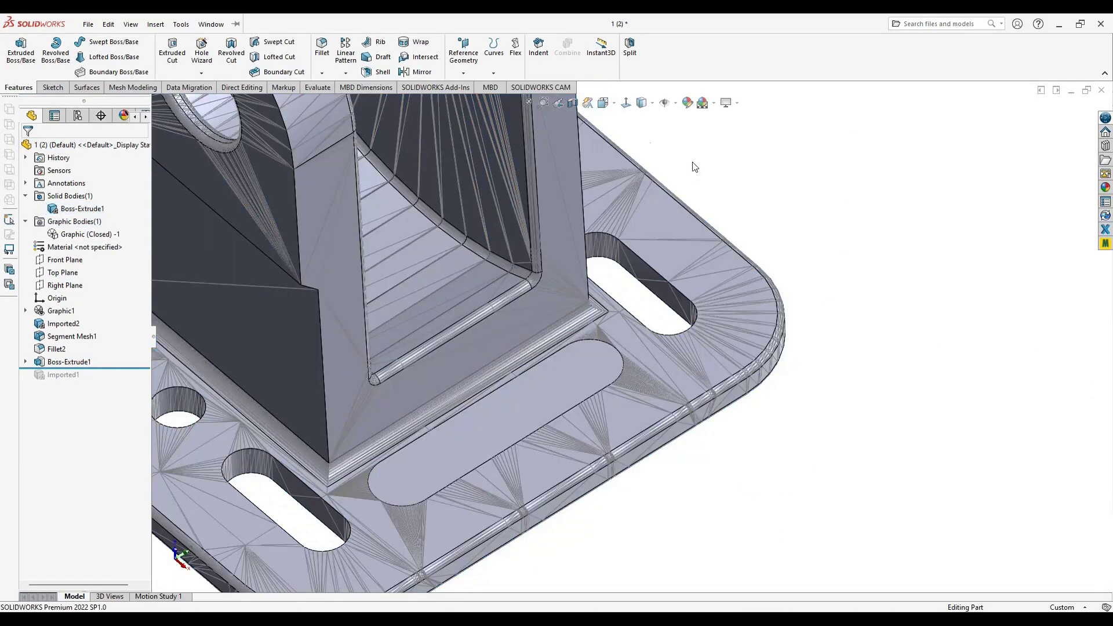
# Switch the display style to shaded without edges and examine the filled area of the base plate.
pyautogui.click(645, 102)
pyautogui.click(645, 135)
pyautogui.moveTo(620, 401); pyautogui.dragTo(629, 387, button='middle')
pyautogui.scroll(2, 558, 424)
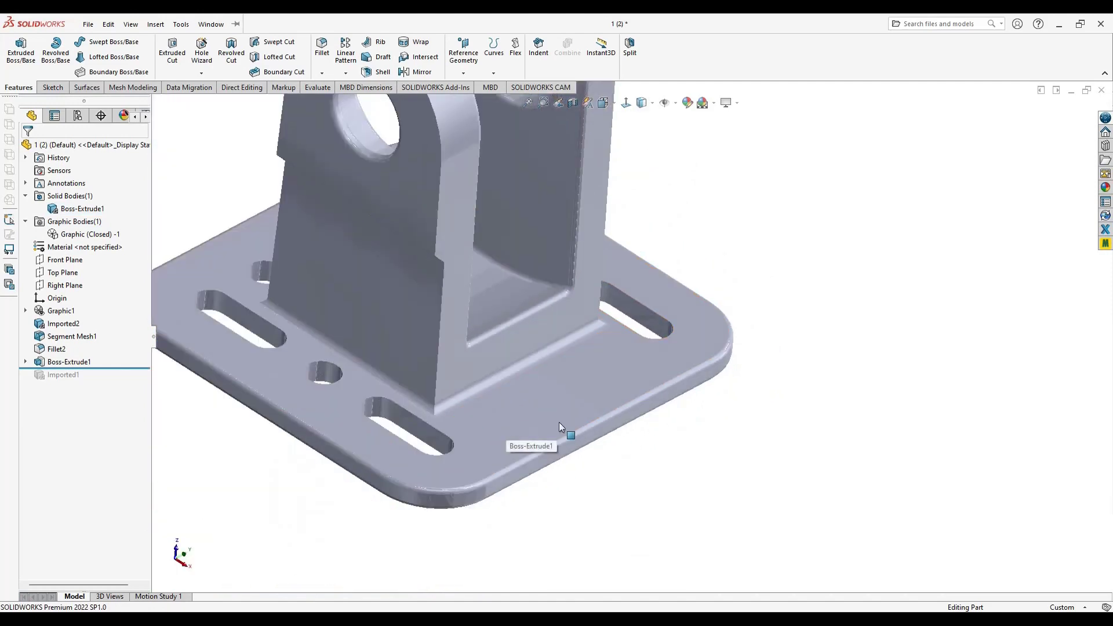
pyautogui.moveTo(559, 424); pyautogui.dragTo(522, 417, button='middle')
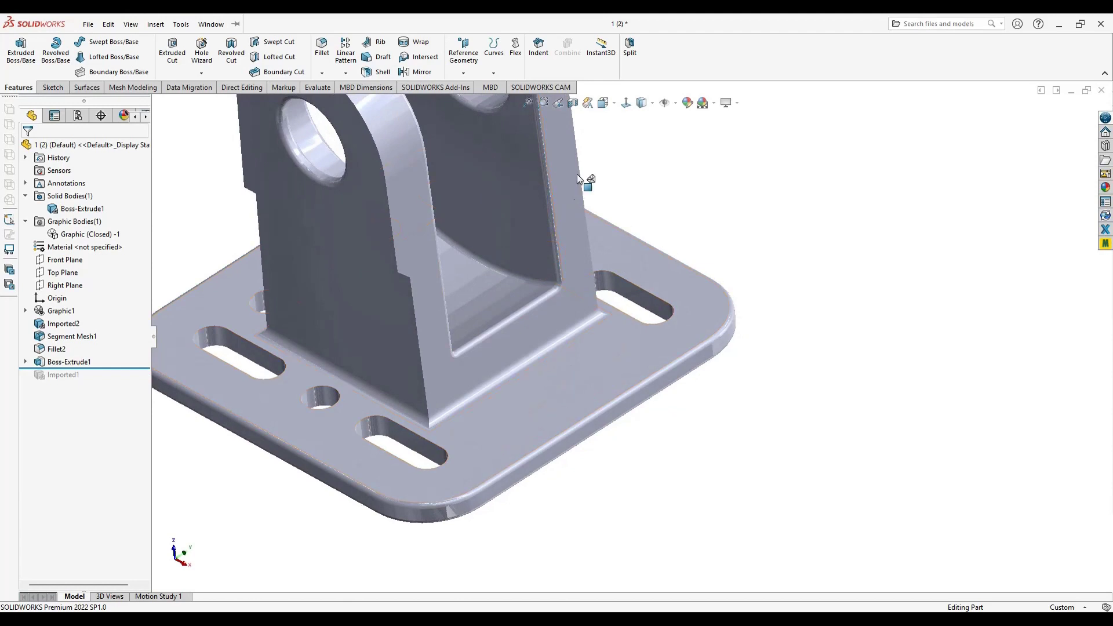
# Start a sketch on the lower outer face of the arm and orient the view normal to it.
pyautogui.moveTo(385, 375); pyautogui.dragTo(369, 308, button='middle')
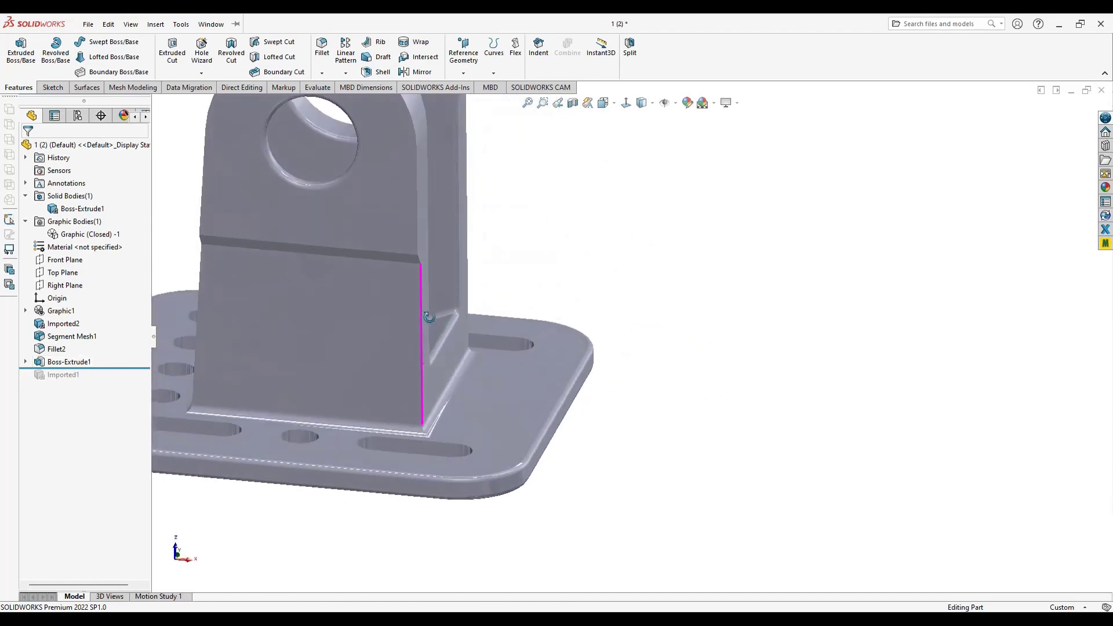
pyautogui.click(368, 308)
pyautogui.click(44, 87)
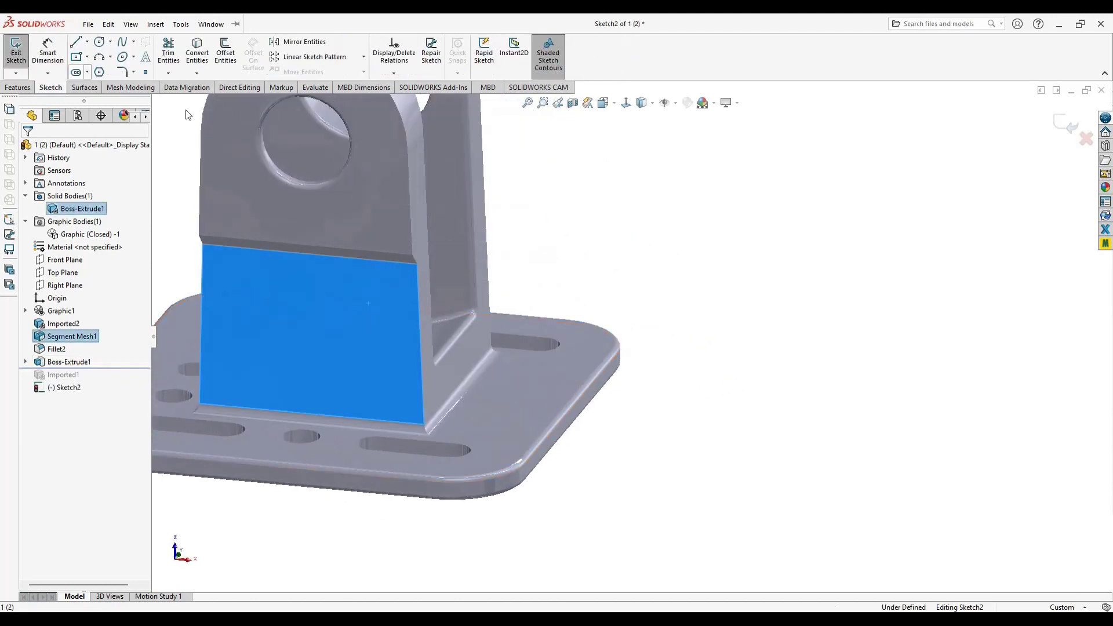
pyautogui.click(624, 106)
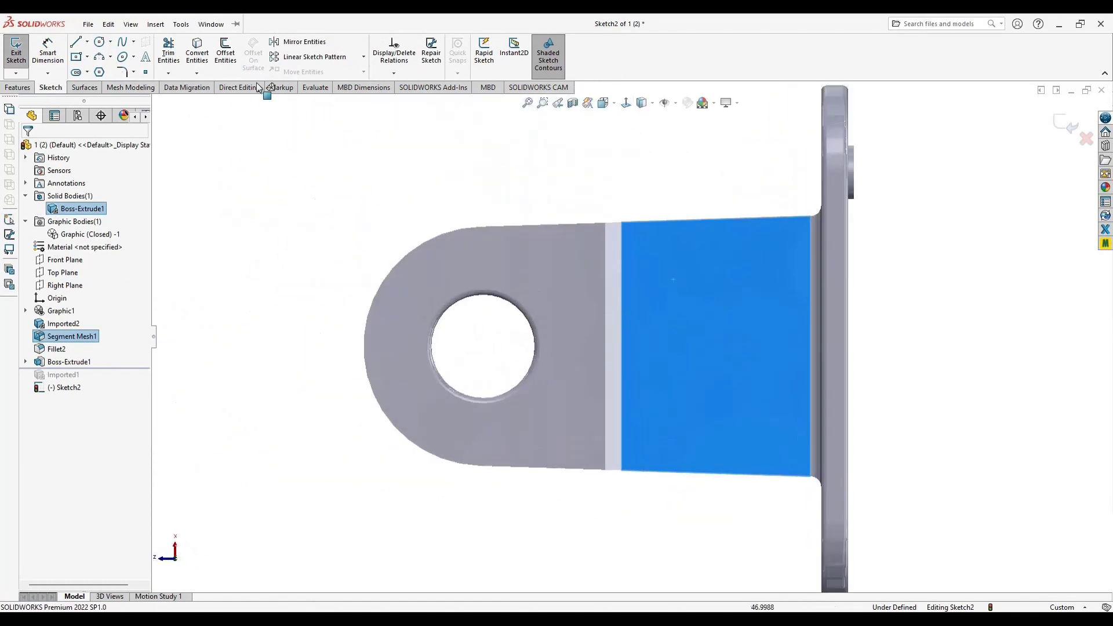
# Sketch a circle with a radius of about 3.6 mm near the centre of the arm's lower face.
pyautogui.click(99, 43)
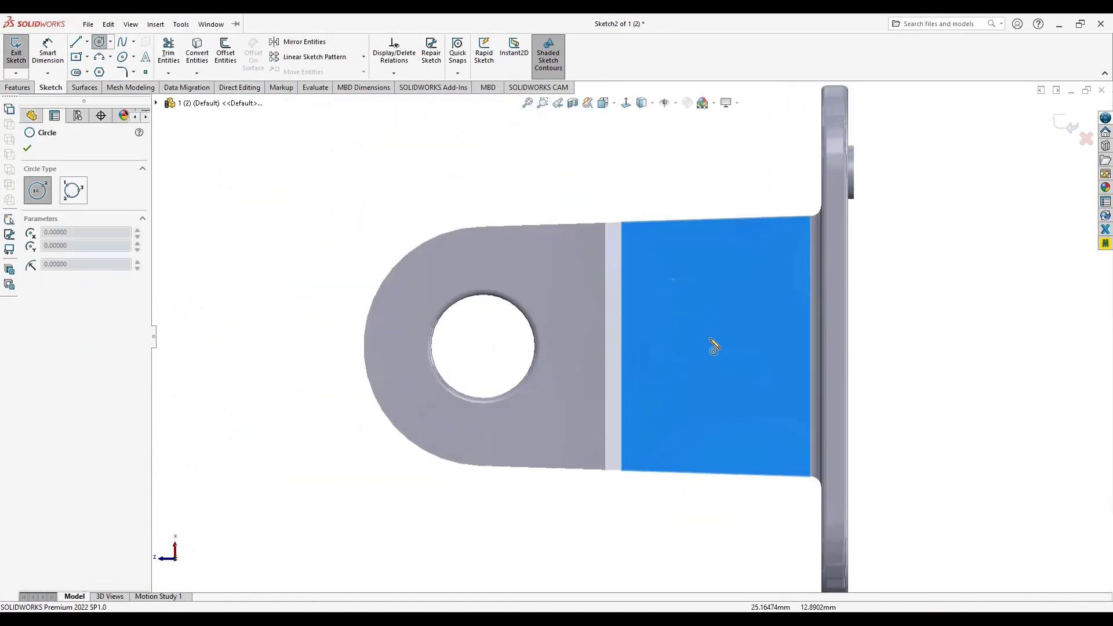
pyautogui.click(717, 341)
pyautogui.click(725, 380)
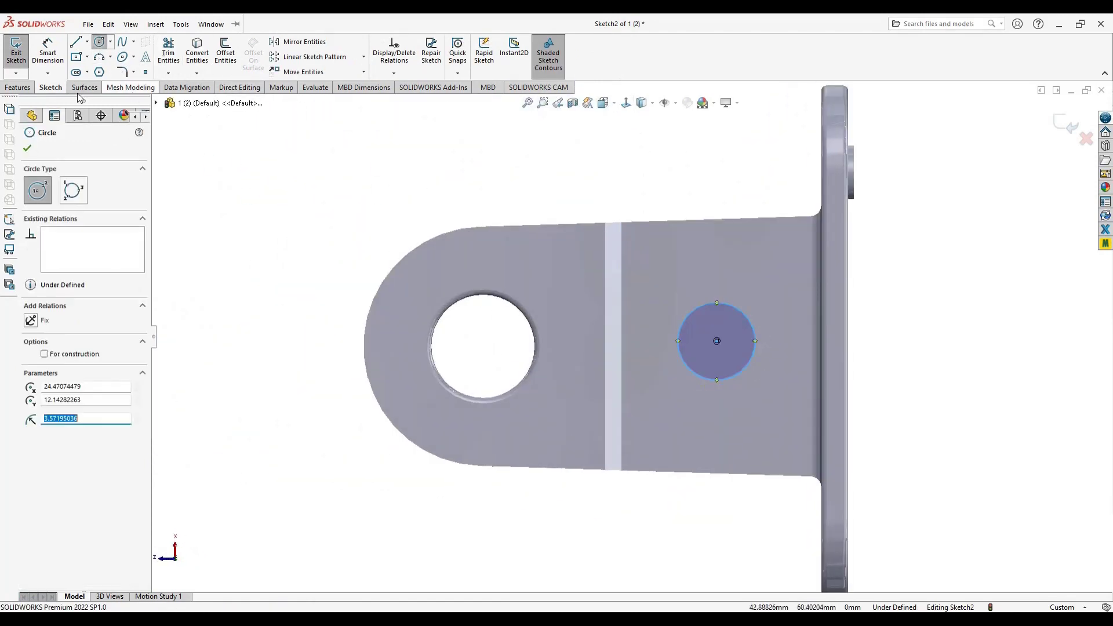
# Cut the circle through both arms with a 43 mm blind extruded cut.
pyautogui.click(33, 88)
pyautogui.click(173, 60)
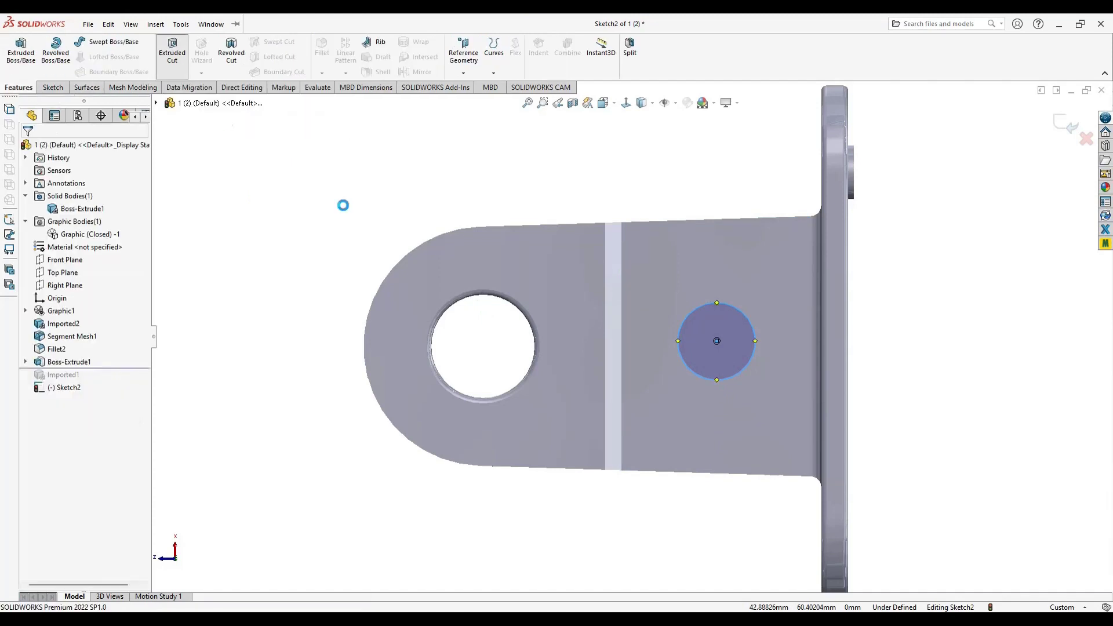
pyautogui.moveTo(609, 345); pyautogui.dragTo(741, 206, button='middle')
pyautogui.moveTo(668, 390); pyautogui.dragTo(322, 441)
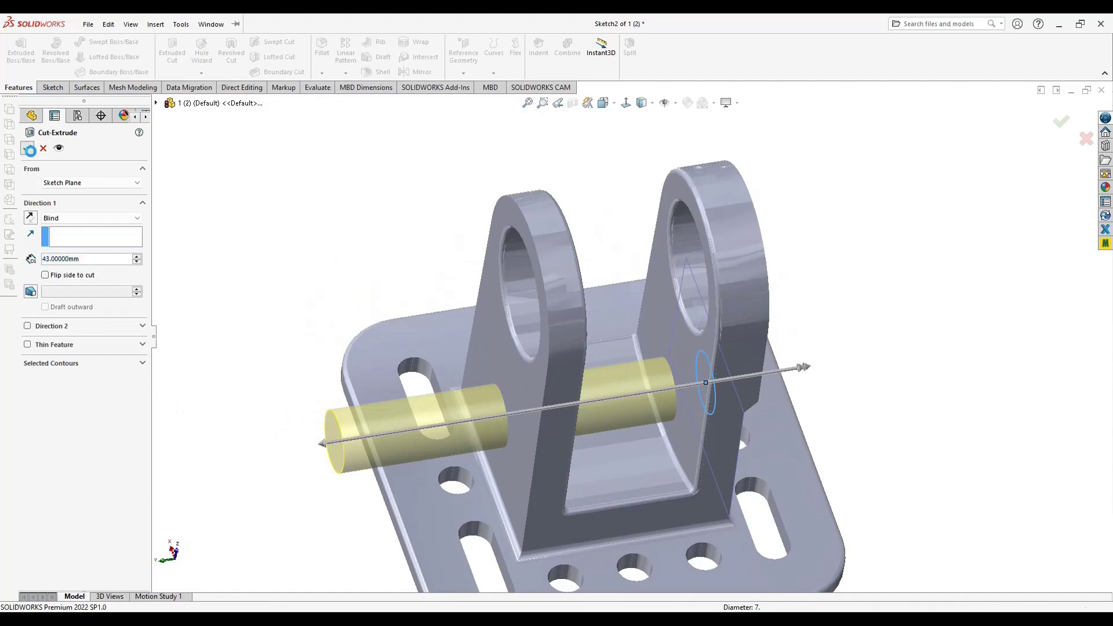
pyautogui.press('Return')
# Set the display style back to shaded with edges and examine the holes cut through both arms.
pyautogui.moveTo(646, 311); pyautogui.dragTo(704, 350, button='middle')
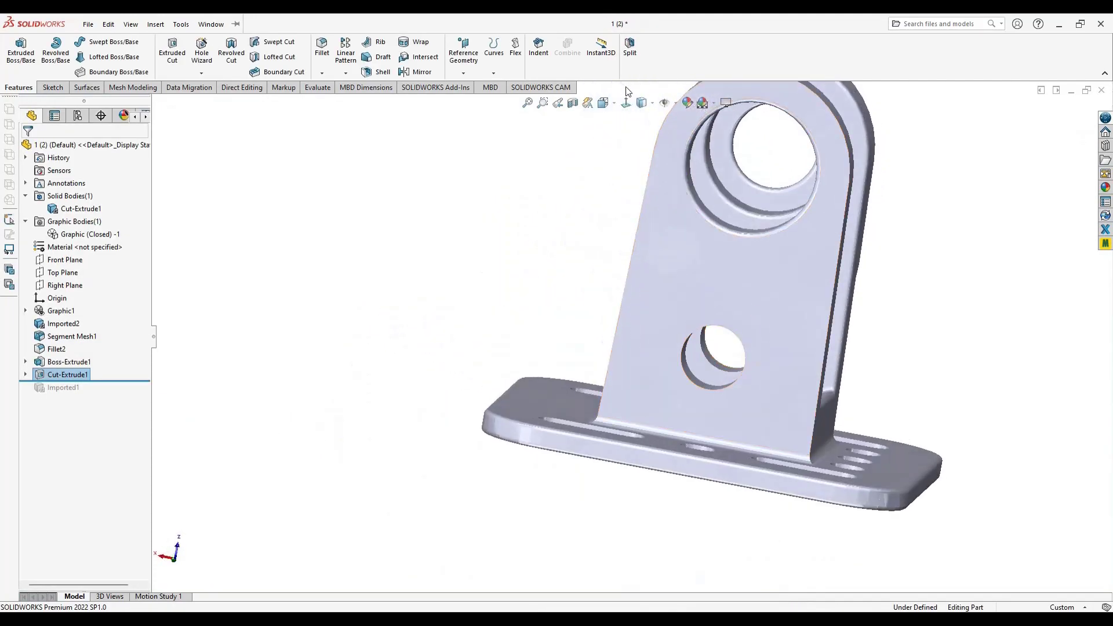
pyautogui.click(643, 119)
pyautogui.moveTo(713, 293)
pyautogui.mouseDown(button='middle')
pyautogui.moveTo(771, 325)
pyautogui.moveTo(761, 349)
pyautogui.moveTo(718, 348)
pyautogui.mouseUp(button='middle')
pyautogui.scroll(-6, 815, 344)
pyautogui.scroll(5, 758, 351)
pyautogui.scroll(-2, 718, 346)
pyautogui.scroll(2, 652, 336)
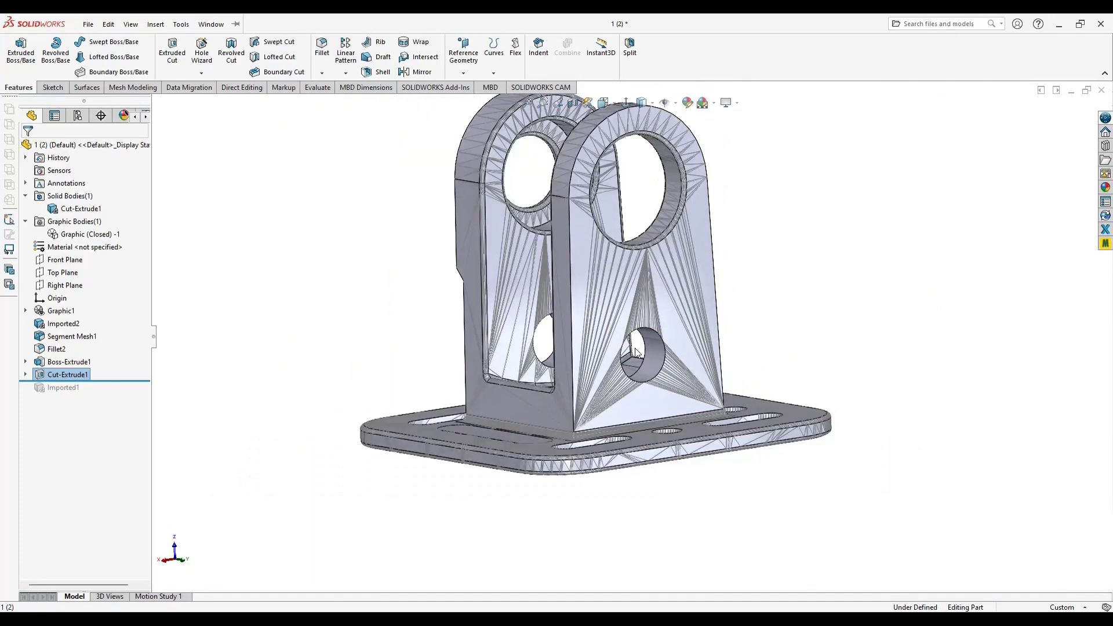
# Fillet the four circular edges of the new holes in both arms with a 0.5 mm radius.
pyautogui.moveTo(651, 335); pyautogui.dragTo(659, 341, button='middle')
pyautogui.scroll(-1, 663, 334)
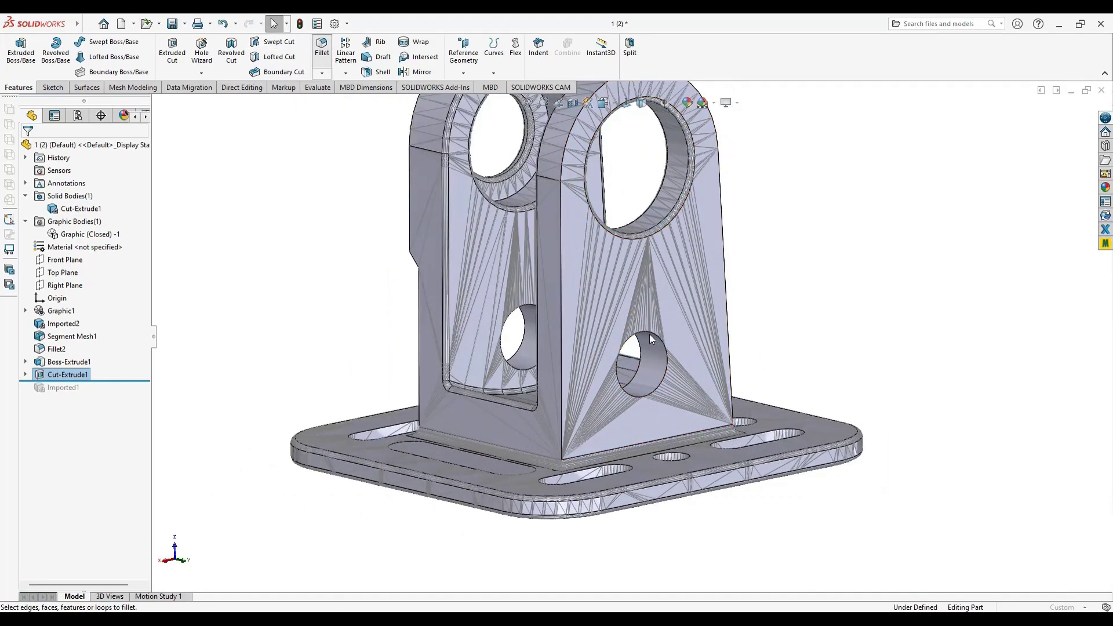
pyautogui.click(642, 354)
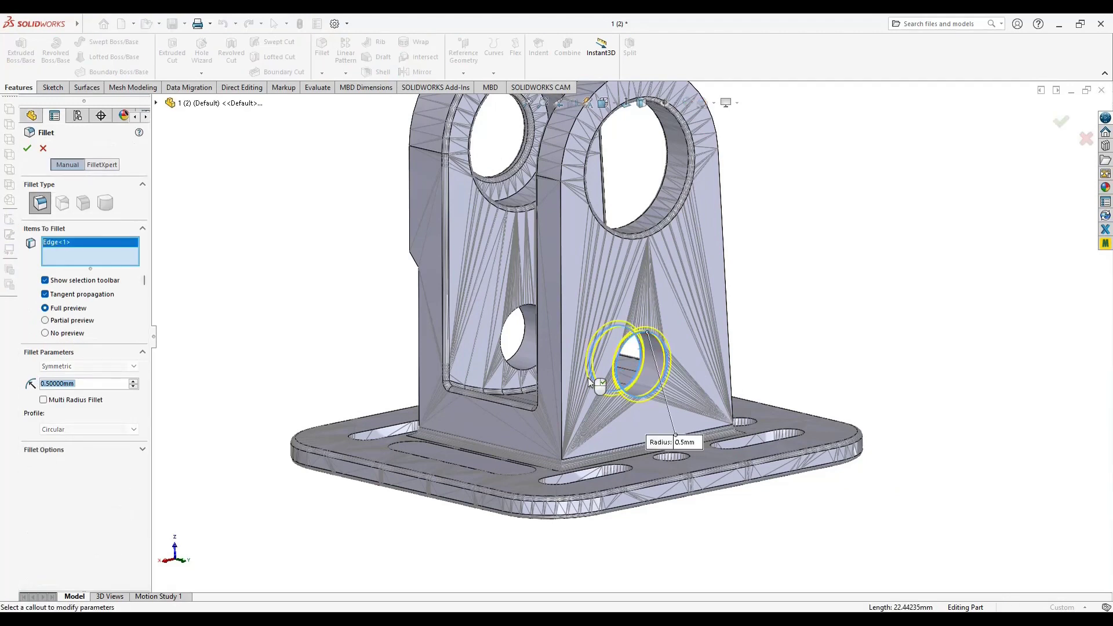
pyautogui.click(527, 327)
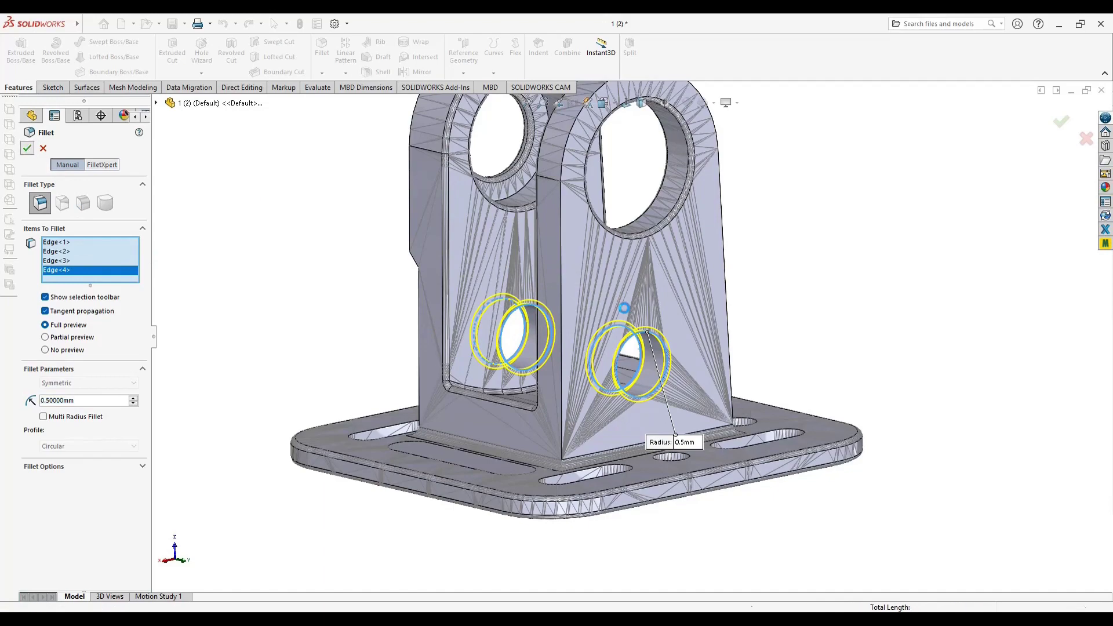
# Examine the edited wheel mount from several angles, including the filleted holes and the filled base plate area.
pyautogui.scroll(4, 682, 298)
pyautogui.scroll(-1, 674, 292)
pyautogui.moveTo(650, 292); pyautogui.dragTo(886, 380, button='middle')
pyautogui.moveTo(784, 384); pyautogui.dragTo(641, 284, button='middle')
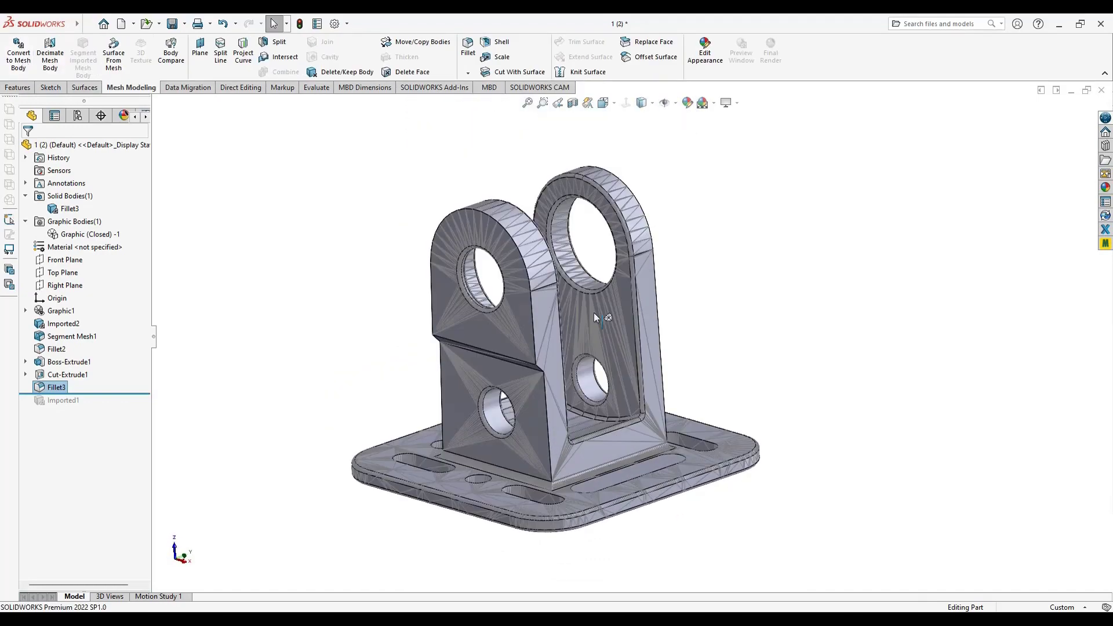
pyautogui.moveTo(592, 314); pyautogui.dragTo(641, 417, button='middle')
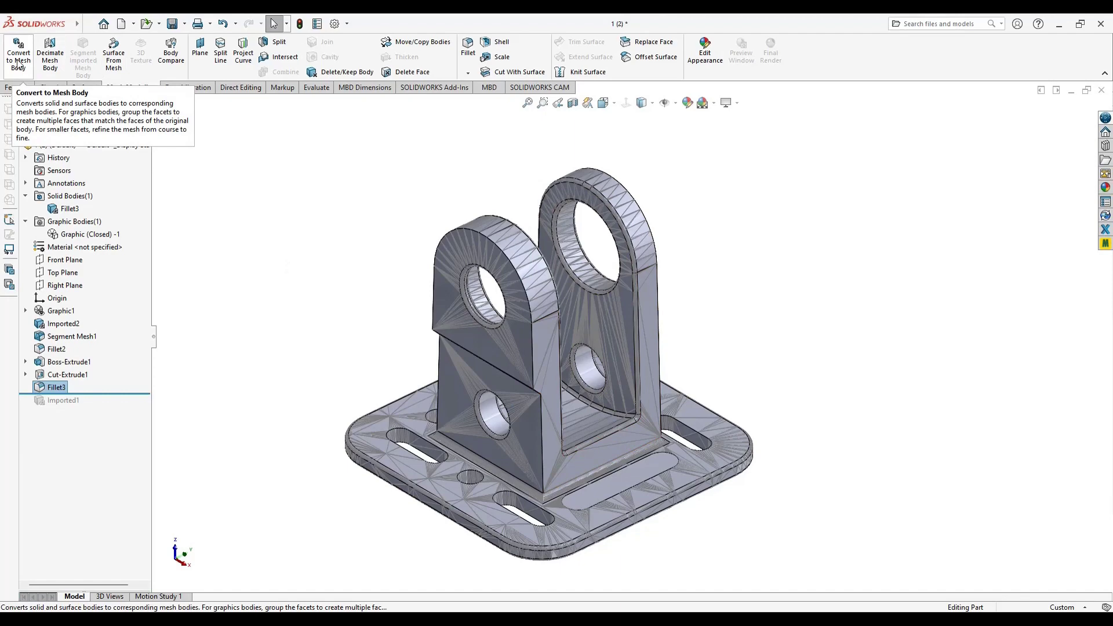
pyautogui.moveTo(574, 380); pyautogui.dragTo(588, 427, button='middle')
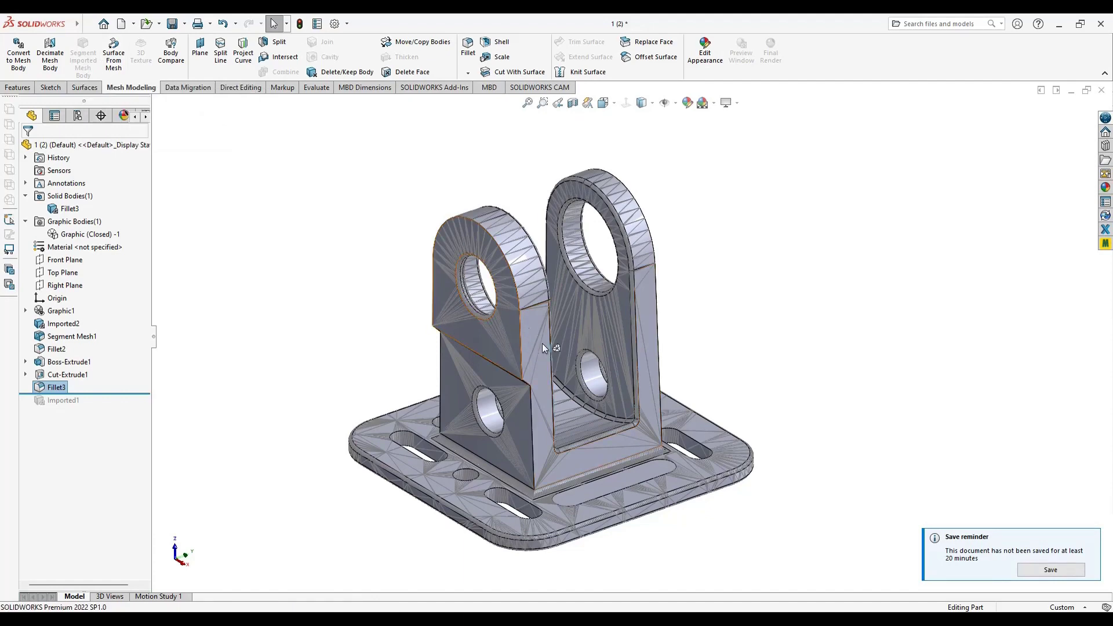
pyautogui.moveTo(541, 343); pyautogui.dragTo(596, 429, button='middle')
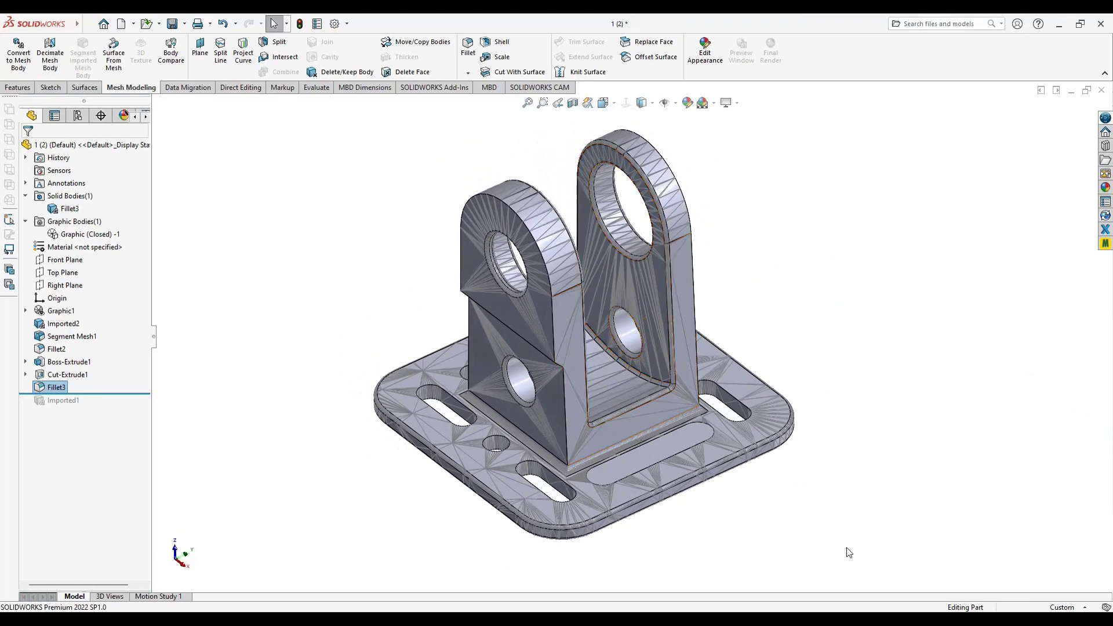